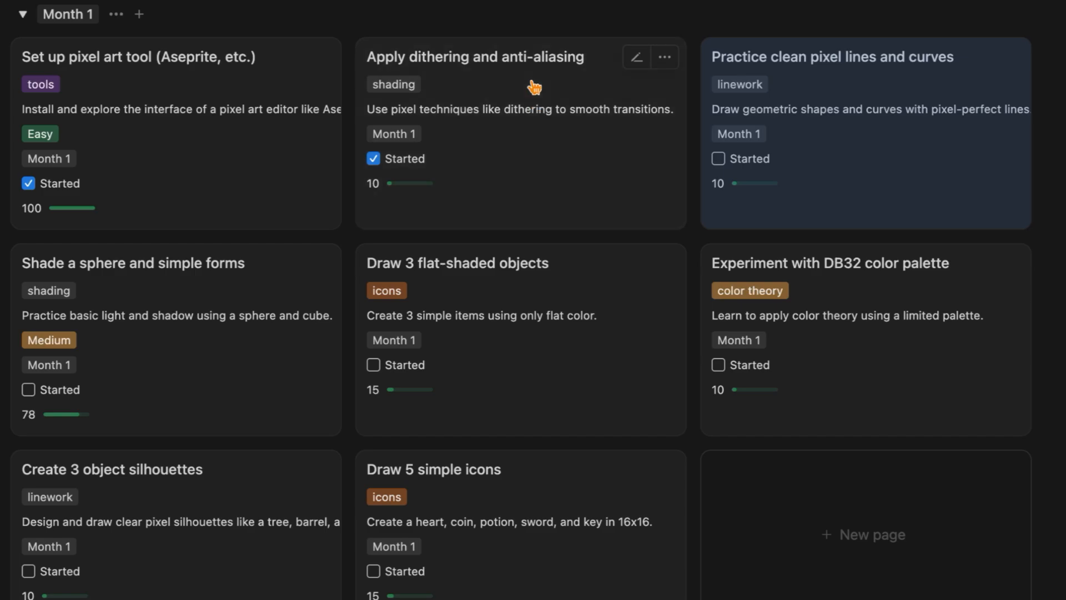
Step: Open a Month 1 skill task and set its progress to 50
left_click(271, 164)
left_click(287, 261)
left_click(269, 312)
type("50")
left_click(353, 418)
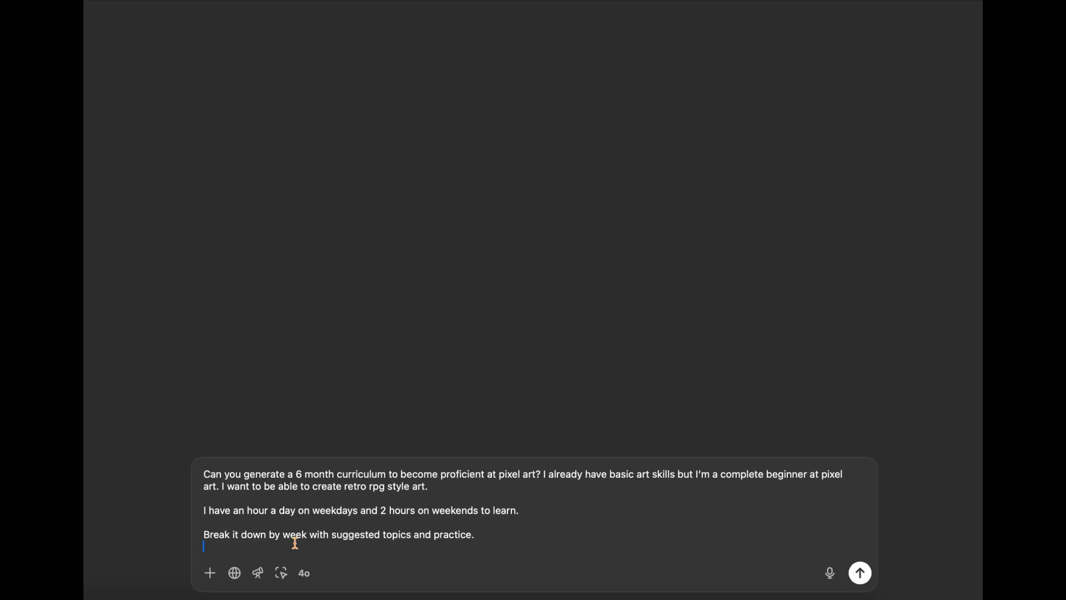
Step: Submit the 6-month pixel art curriculum prompt in ChatGPT and review the generated weekly topics and practice
left_click(859, 573)
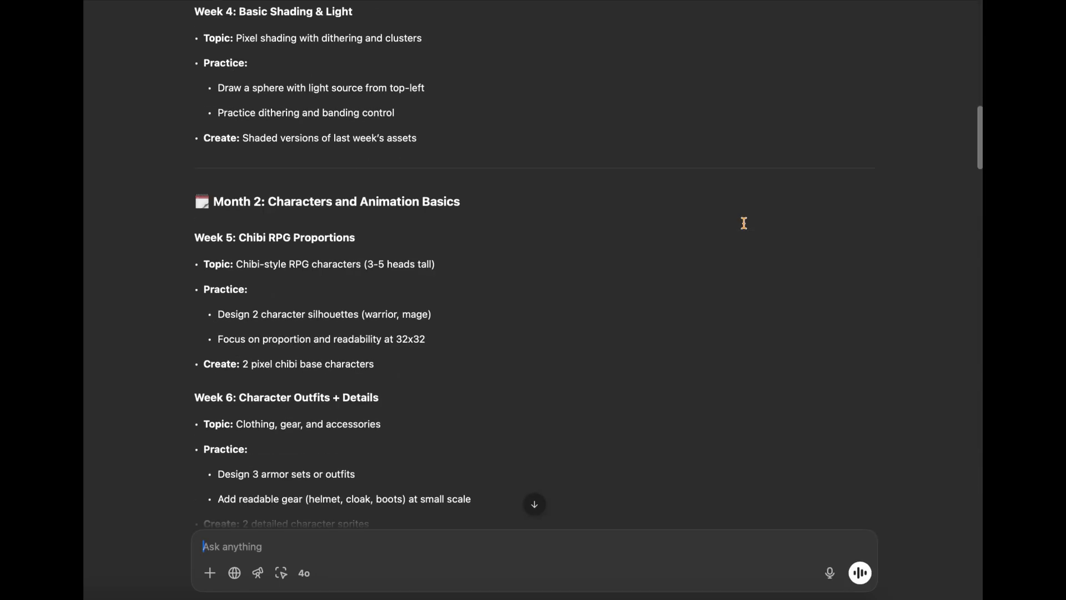
scroll(744, 223, "down", 3)
scroll(744, 223, "down", 10)
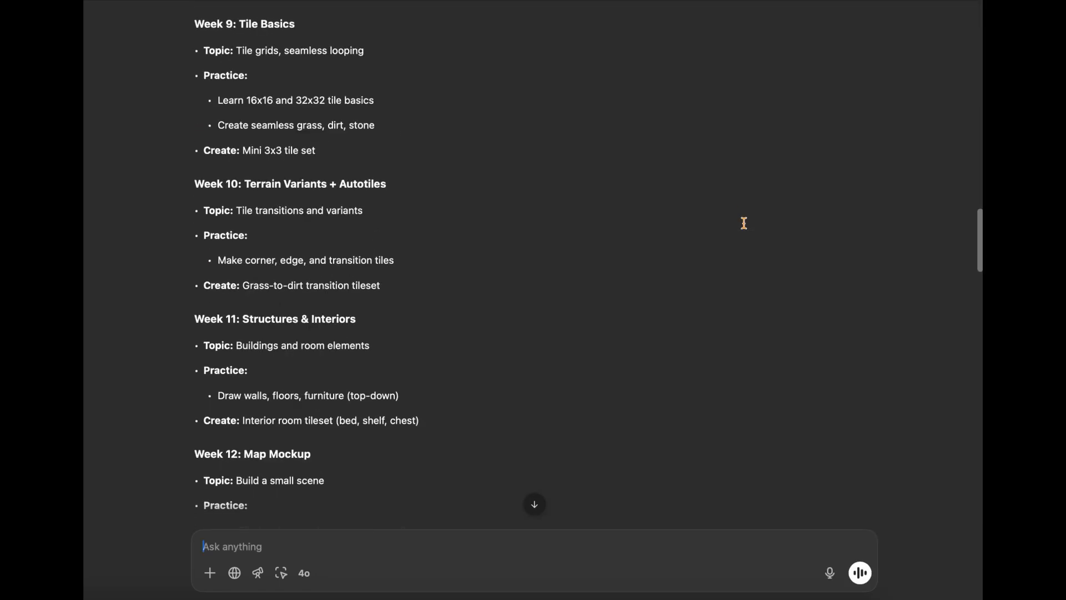
scroll(744, 223, "down", 10)
scroll(744, 222, "down", 8)
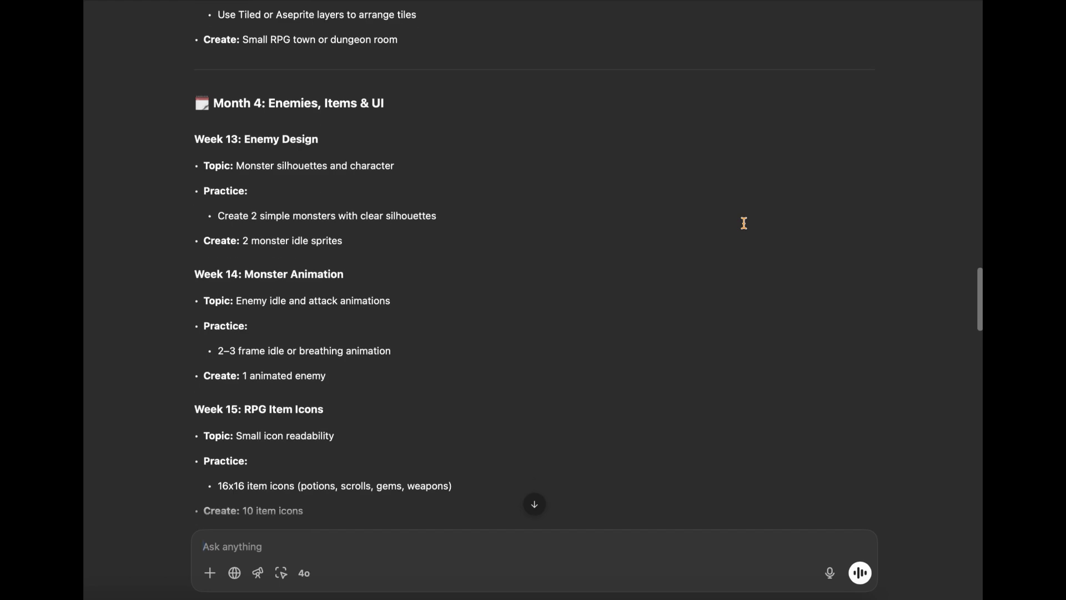
scroll(744, 223, "down", 2)
scroll(744, 223, "down", 8)
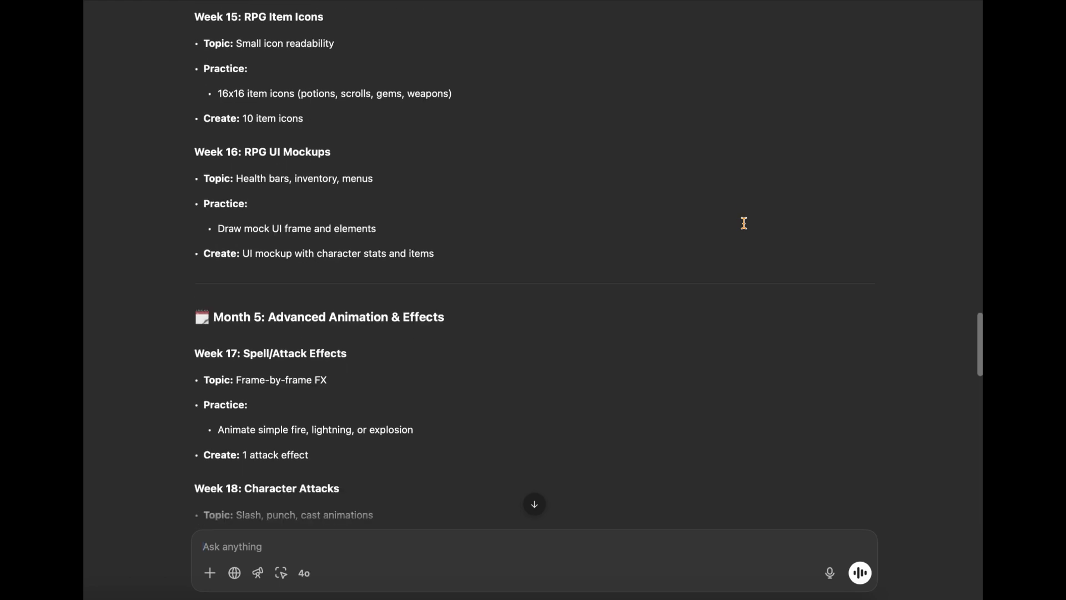
scroll(744, 223, "down", 7)
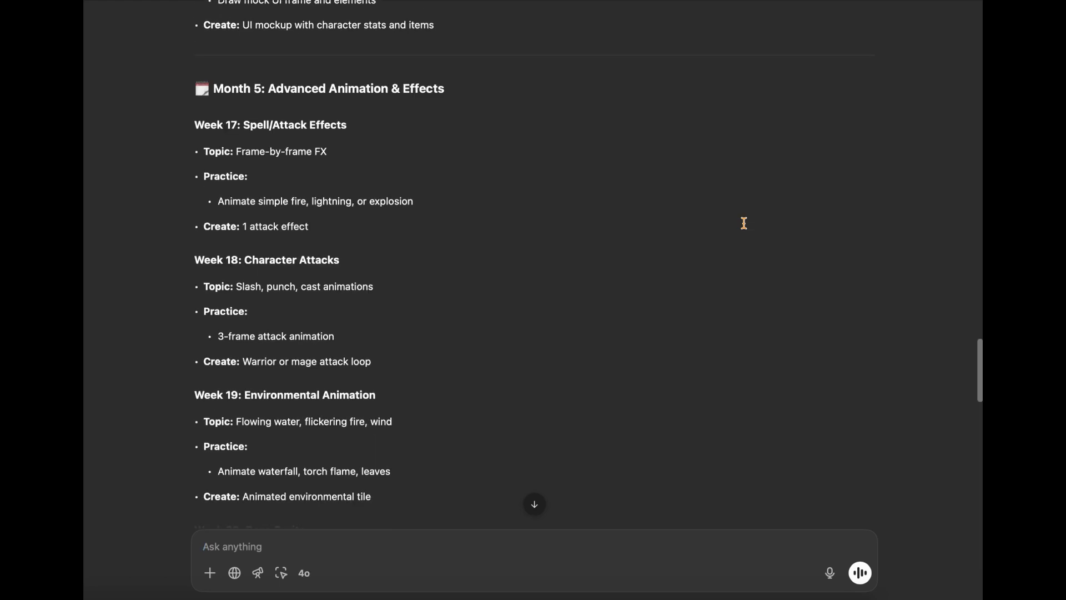
scroll(744, 223, "down", 6)
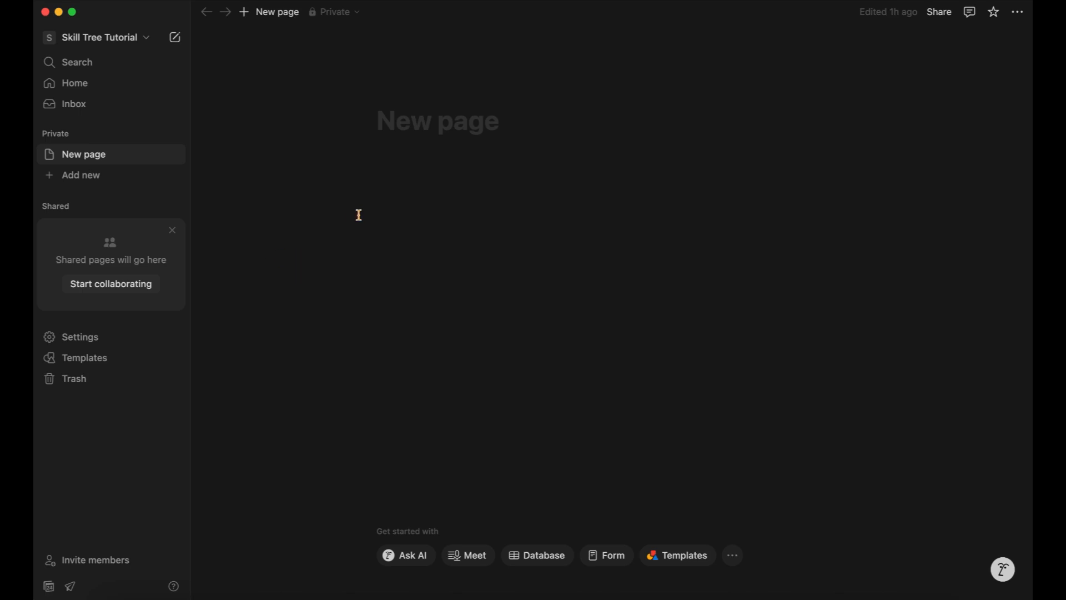
Step: In Notion, title the new page "Home Page" and give it a house emoji icon
type("Home Page")
left_click(406, 97)
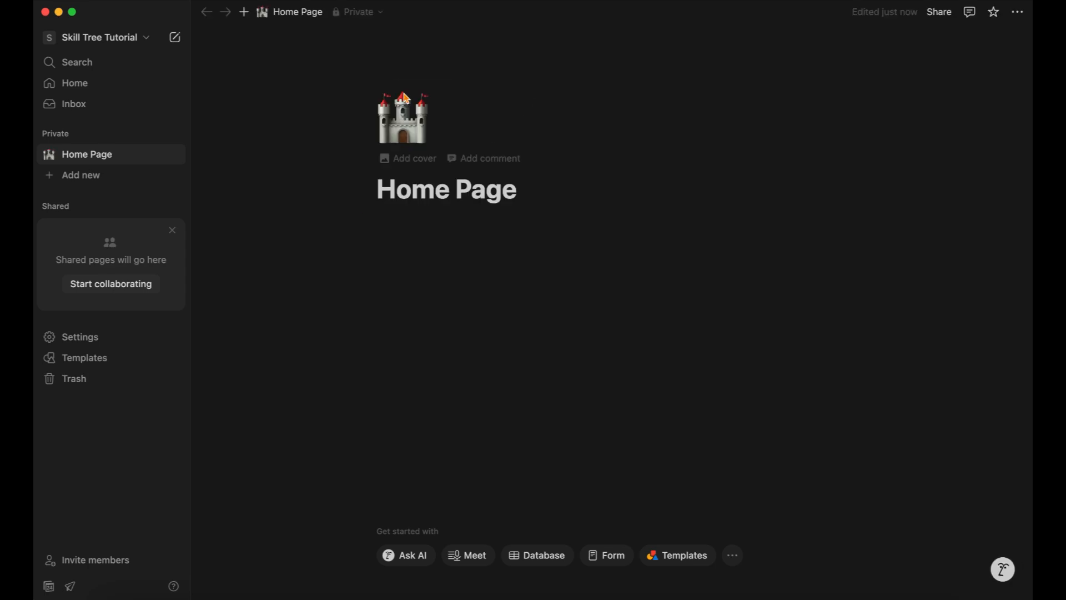
left_click(406, 98)
type("house")
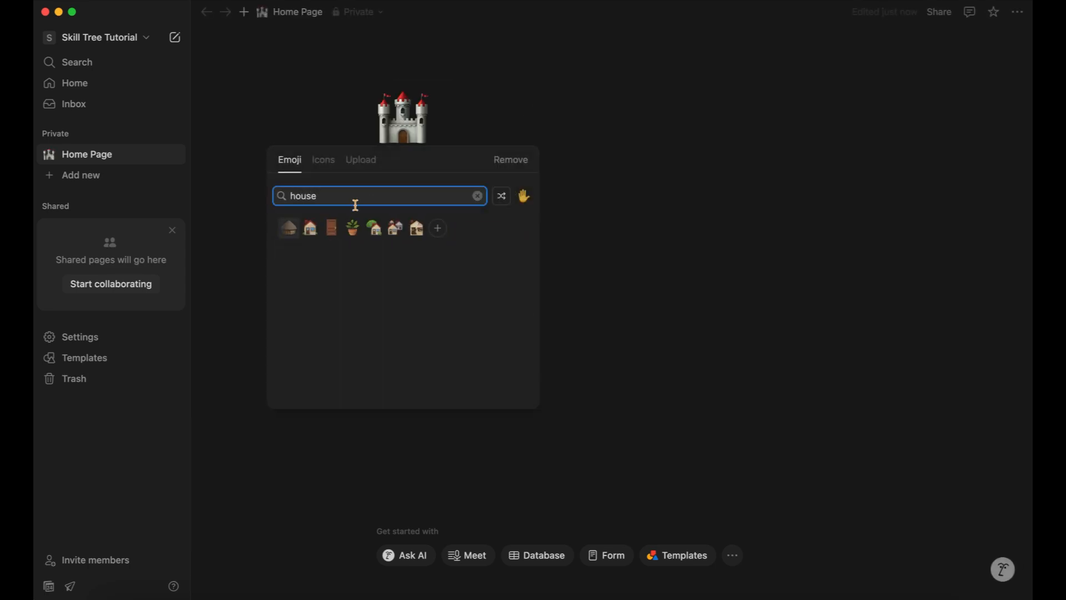
left_click(311, 228)
Step: Add a blue level-2 heading "Skill Trees" to the Home Page with a divider beneath it
left_click(419, 229)
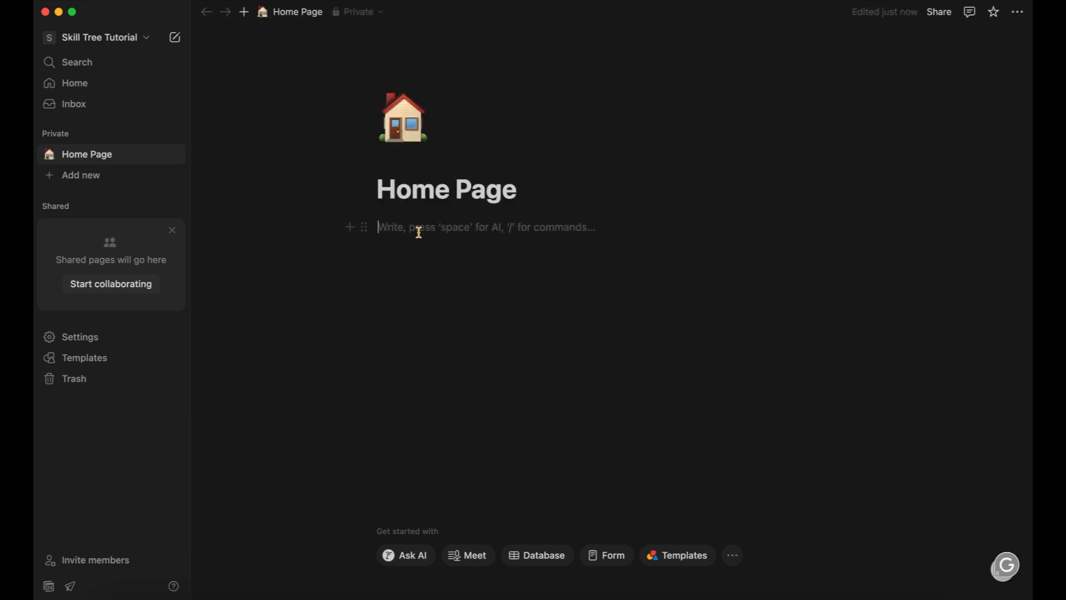
type("/h2")
key("Return")
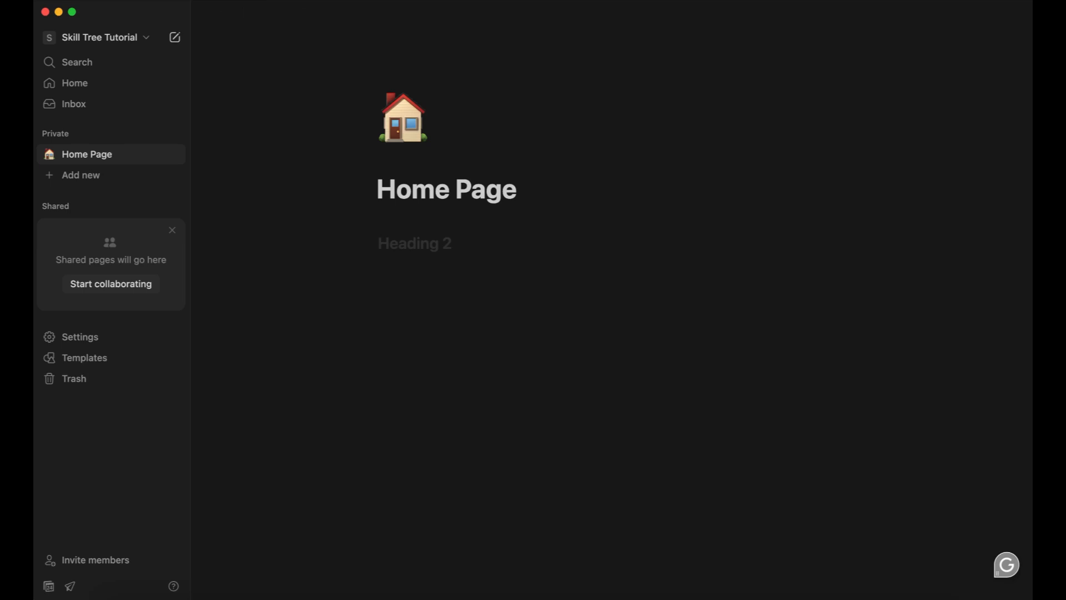
type("Skill Tre")
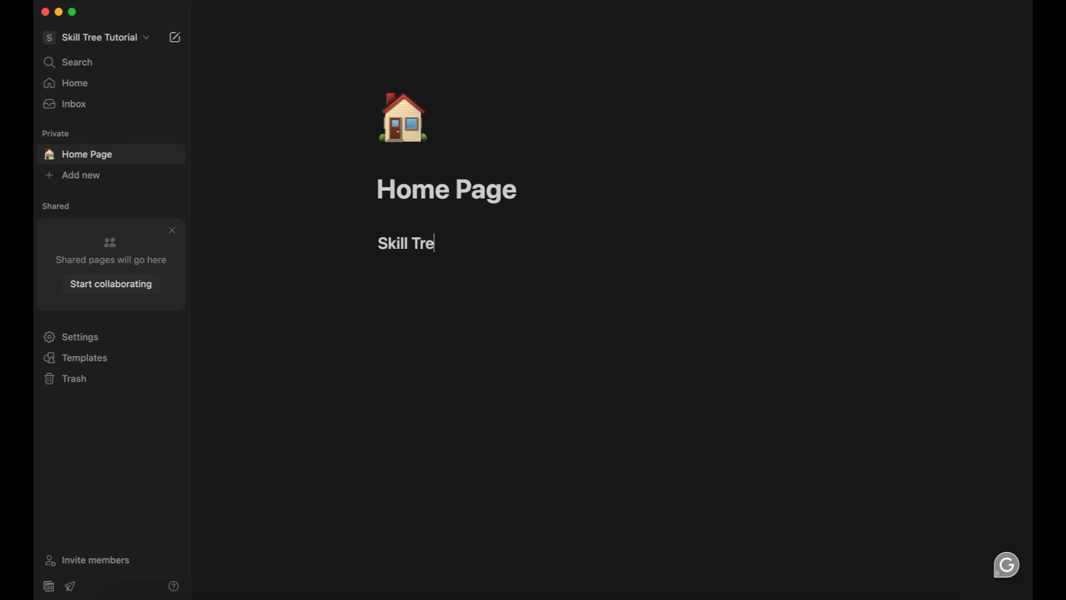
type("es/color")
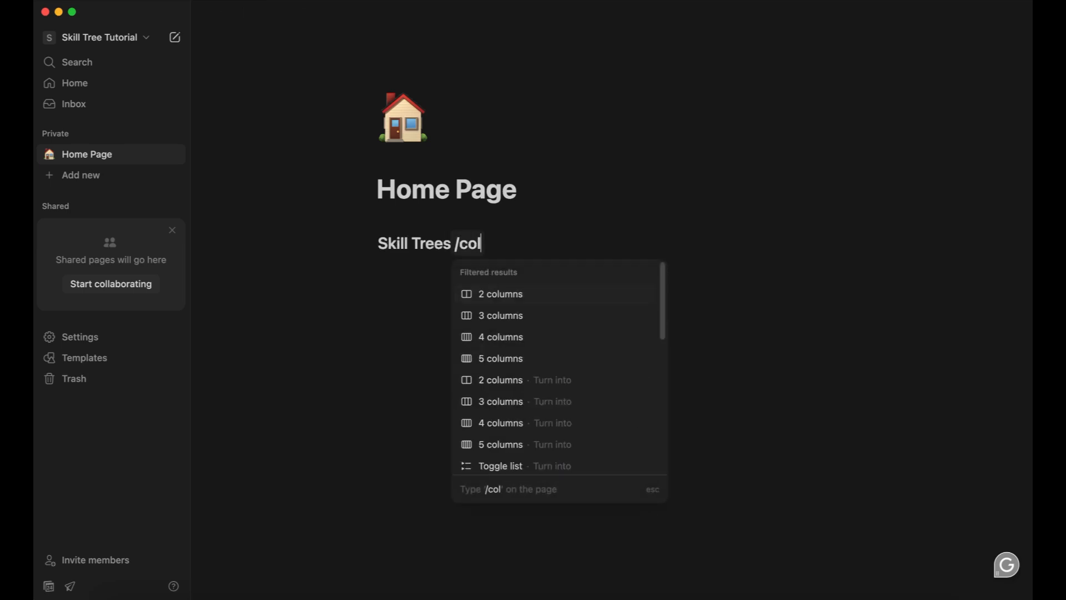
left_click(528, 422)
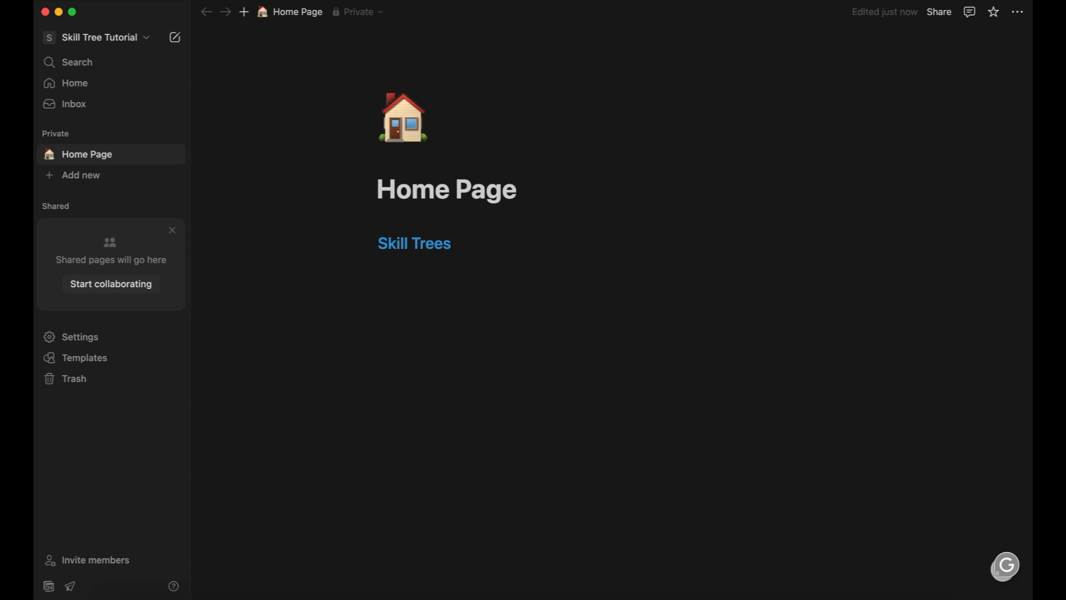
key("Return")
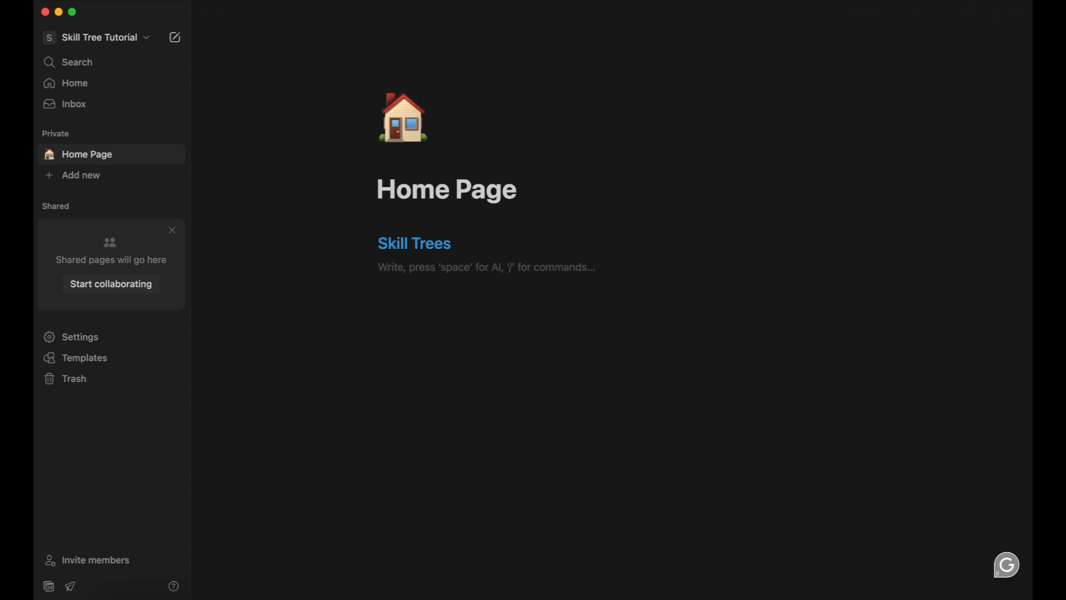
type("---")
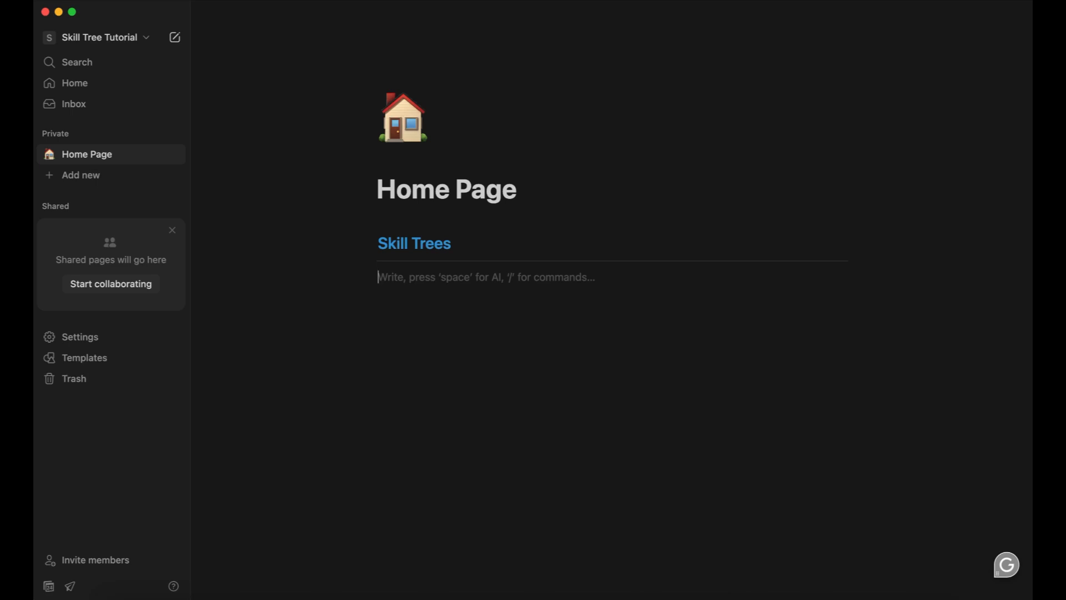
Step: Create a subpage titled "Pixel Art" under the Skill Trees divider and give it a game controller emoji icon
type("/page")
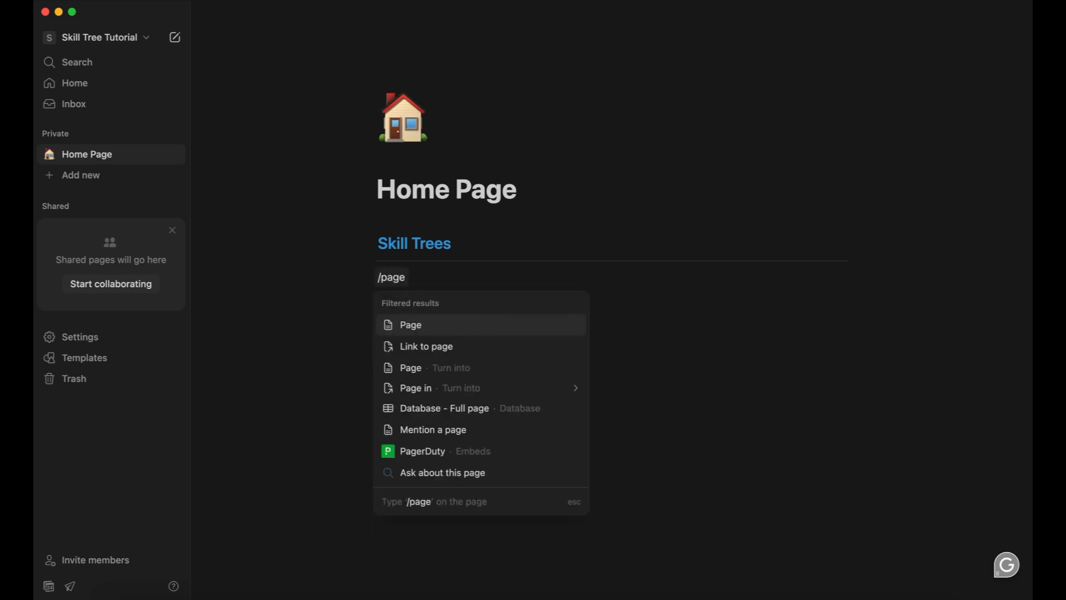
key("Return")
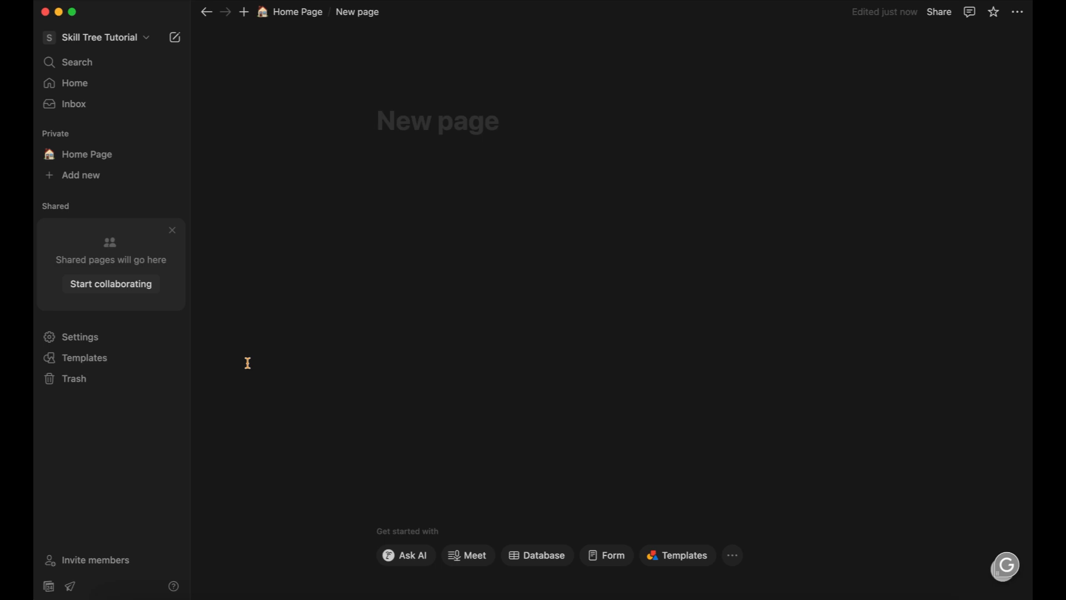
type("Pixel Art")
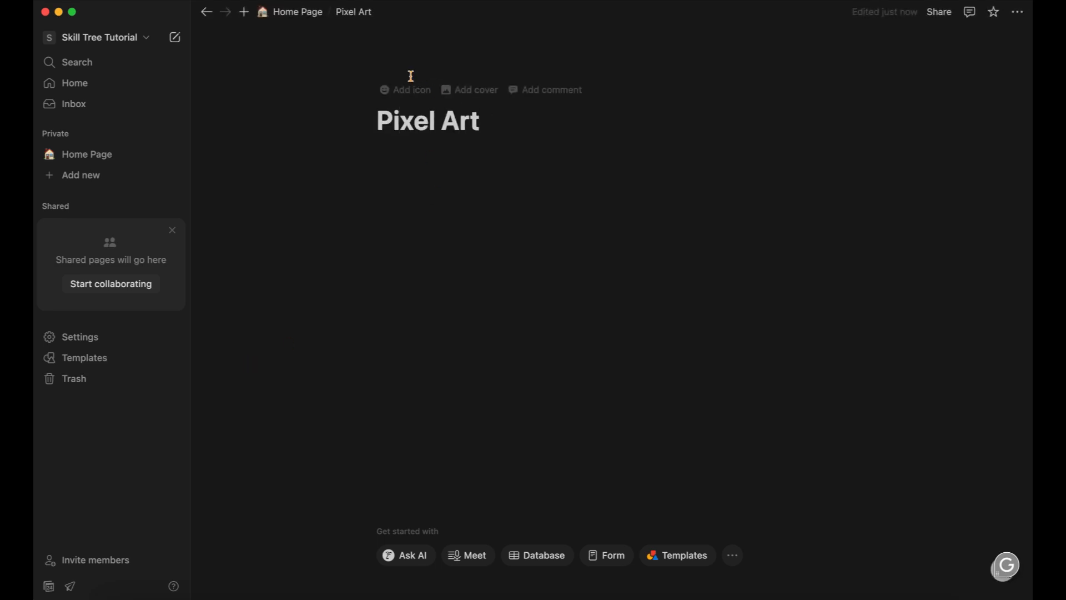
left_click(411, 89)
type("game")
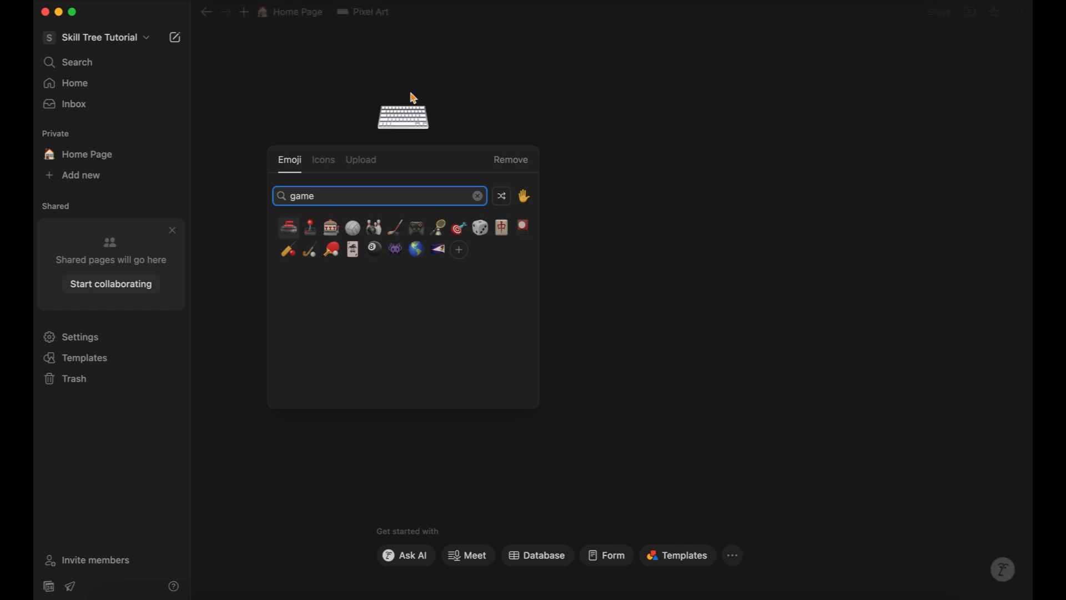
left_click(416, 228)
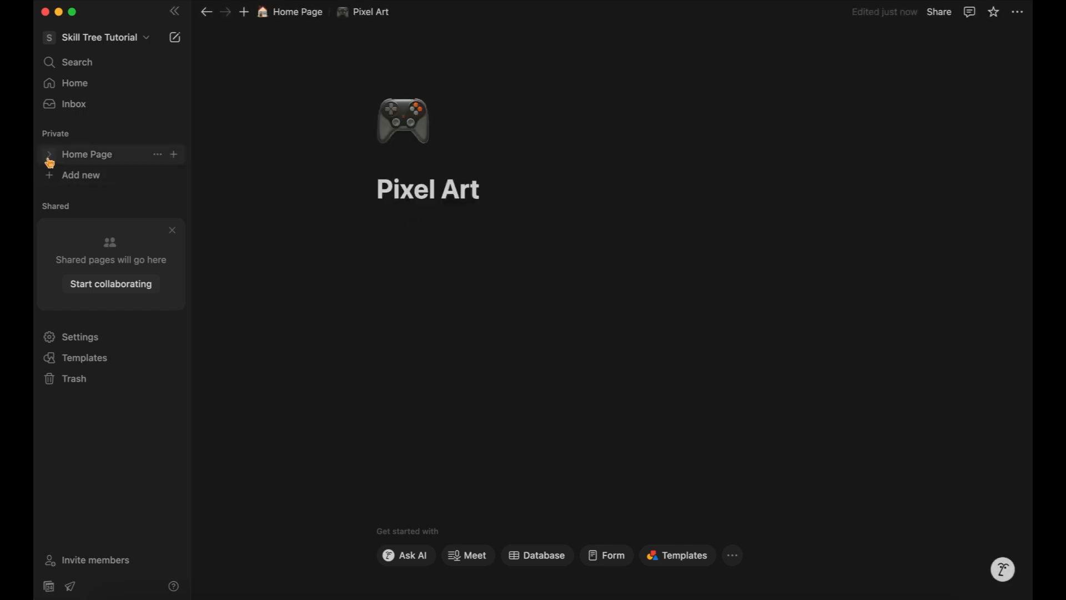
Step: Expand the Home Page's subpages, view the Home Page, and reopen Pixel Art from its page link
left_click(49, 157)
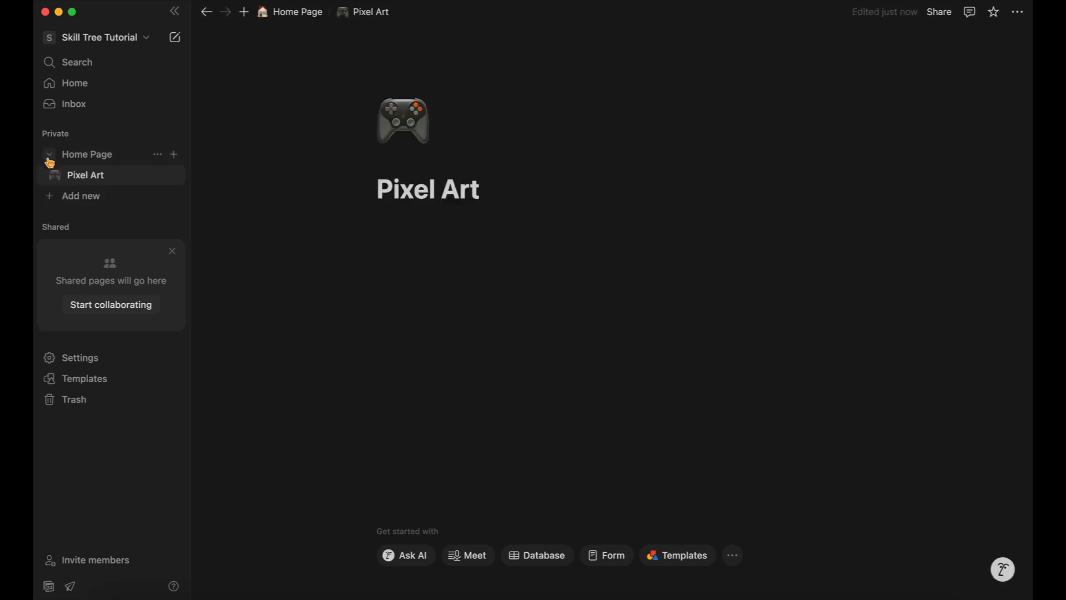
left_click(82, 161)
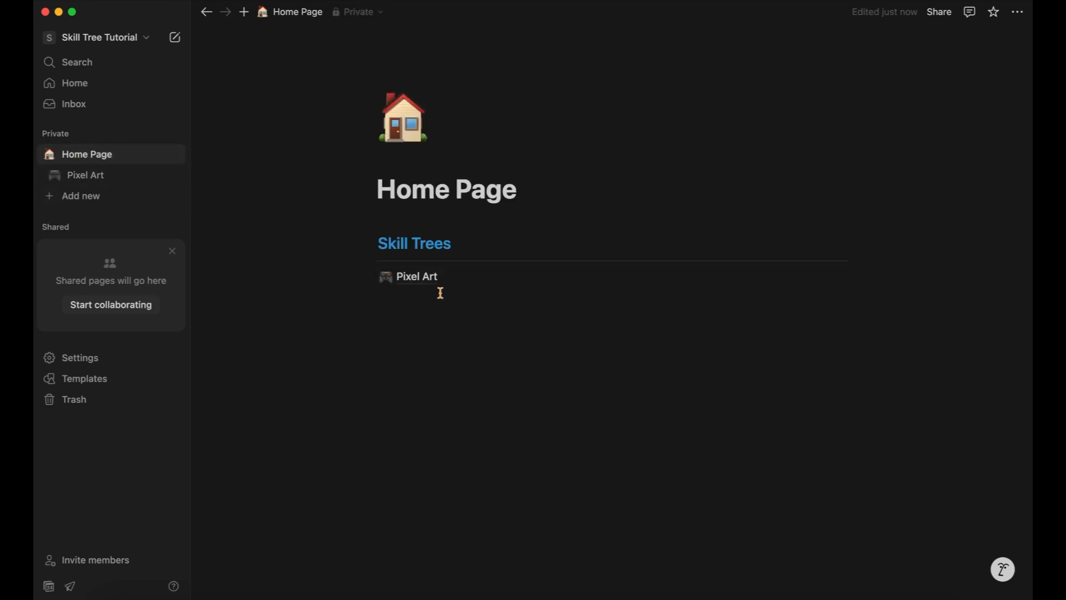
mouse_move(422, 283)
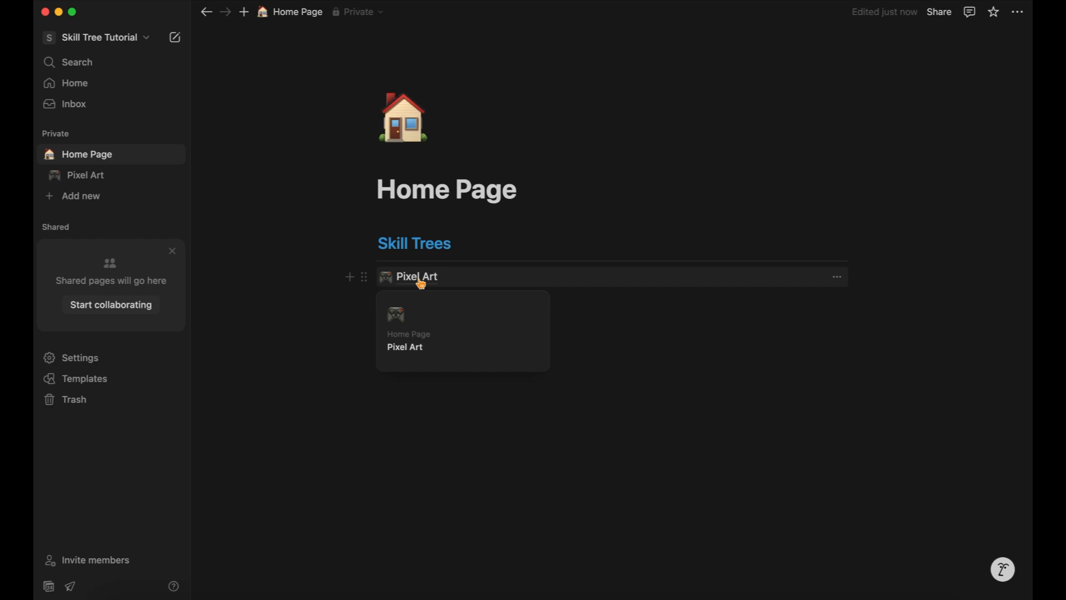
left_click(421, 280)
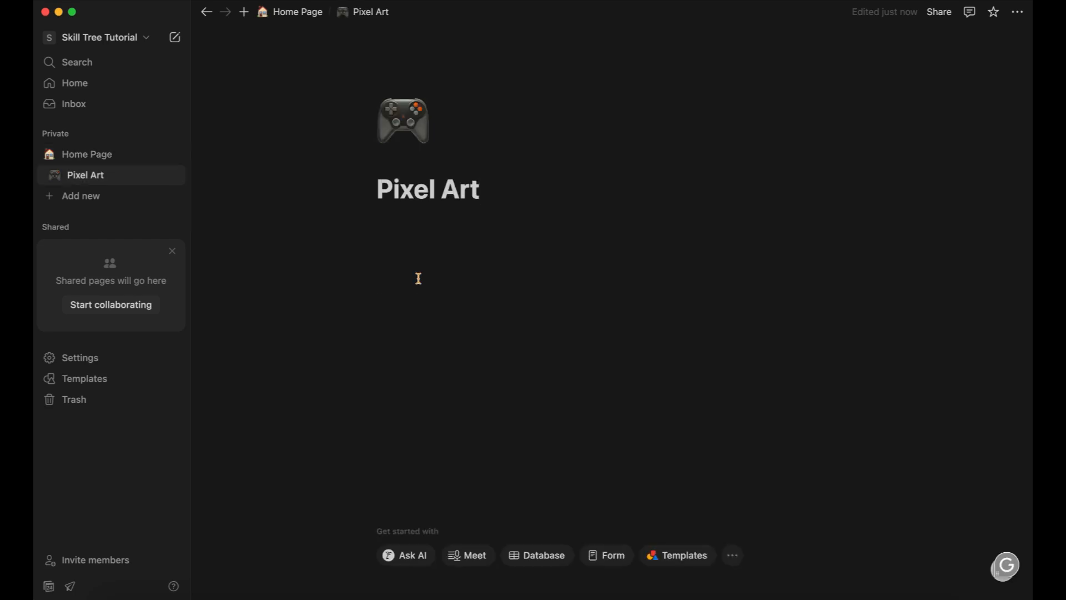
Step: Insert a breadcrumb block at the start of the Pixel Art page, followed by a divider
left_click(428, 237)
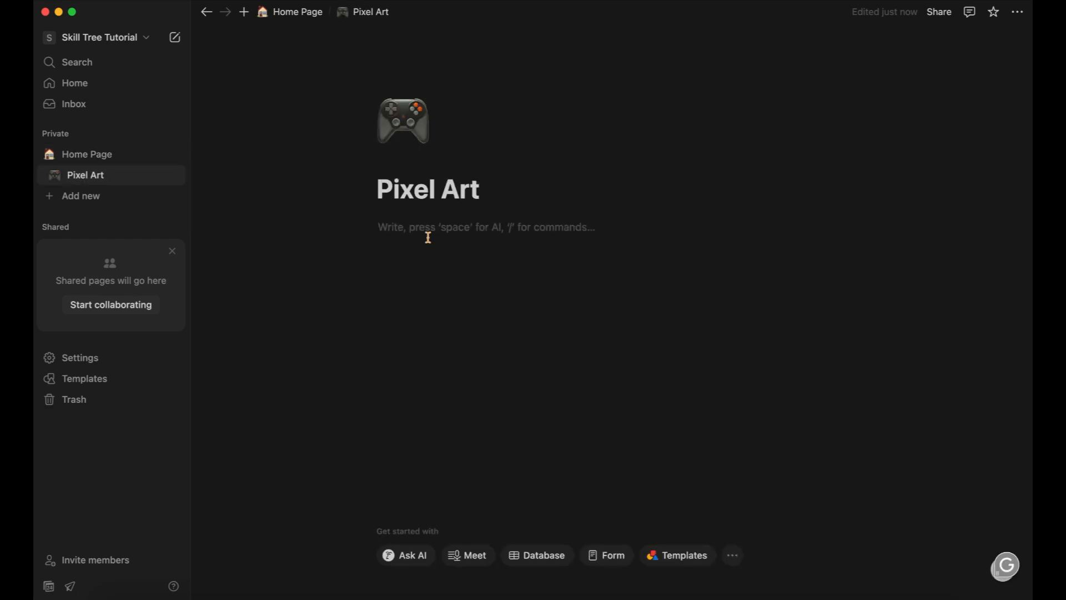
type("/brea")
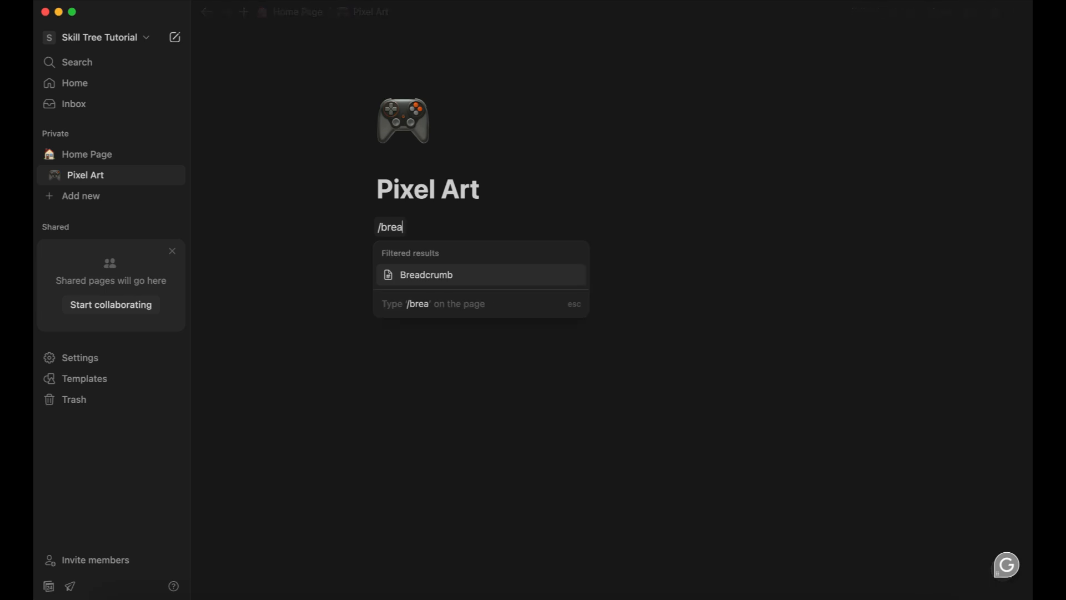
type("dcrum")
key("Return")
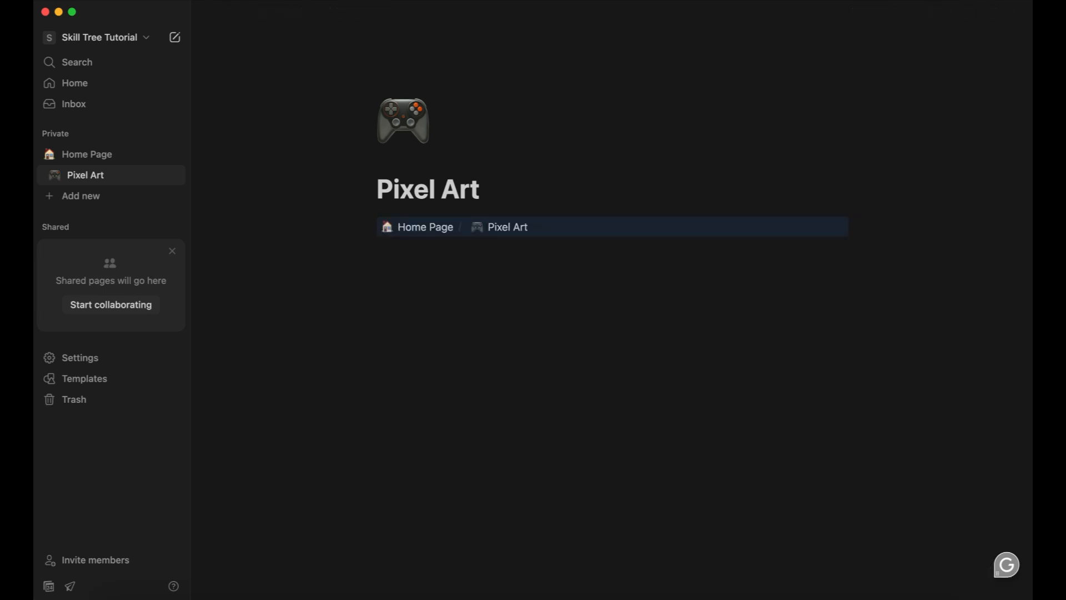
left_click(432, 250)
type("---")
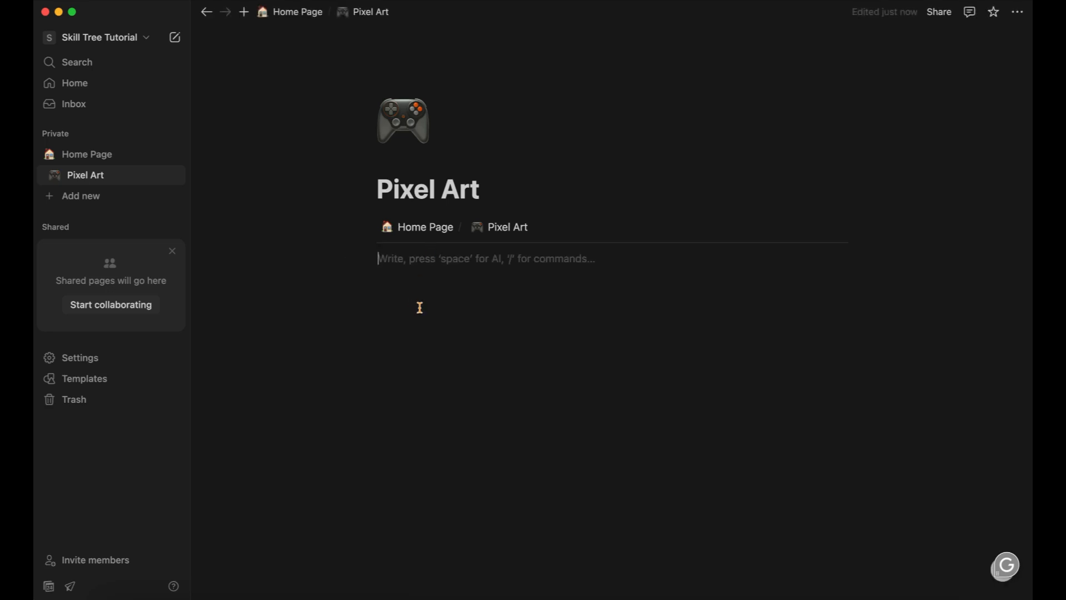
Step: On the Home Page, leave a blank line below Pixel Art and add a yellow level-2 heading "Databases" with a divider beneath it
left_click(420, 228)
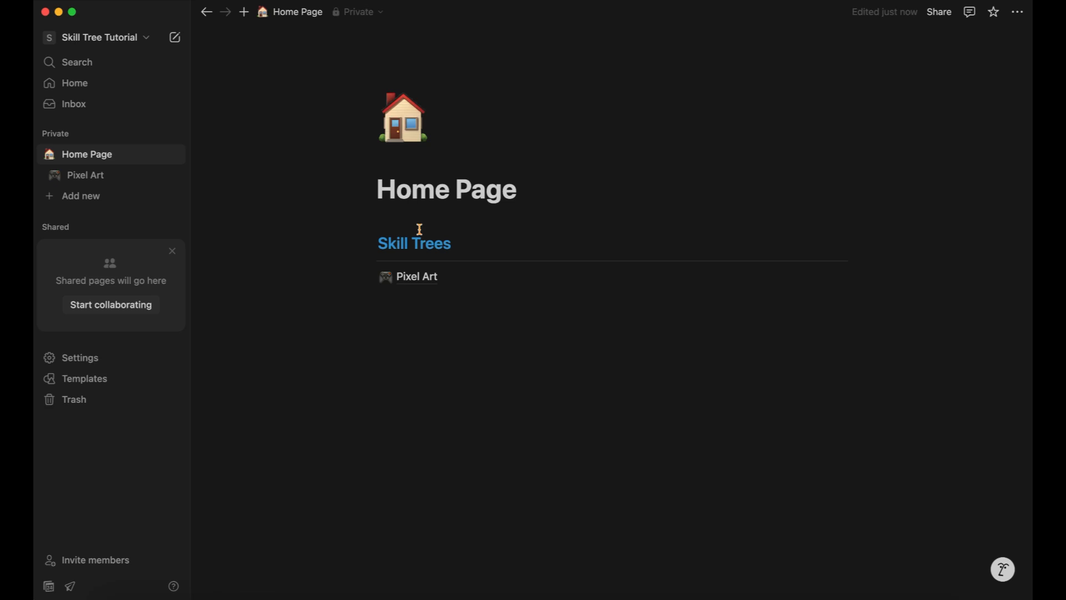
left_click(410, 312)
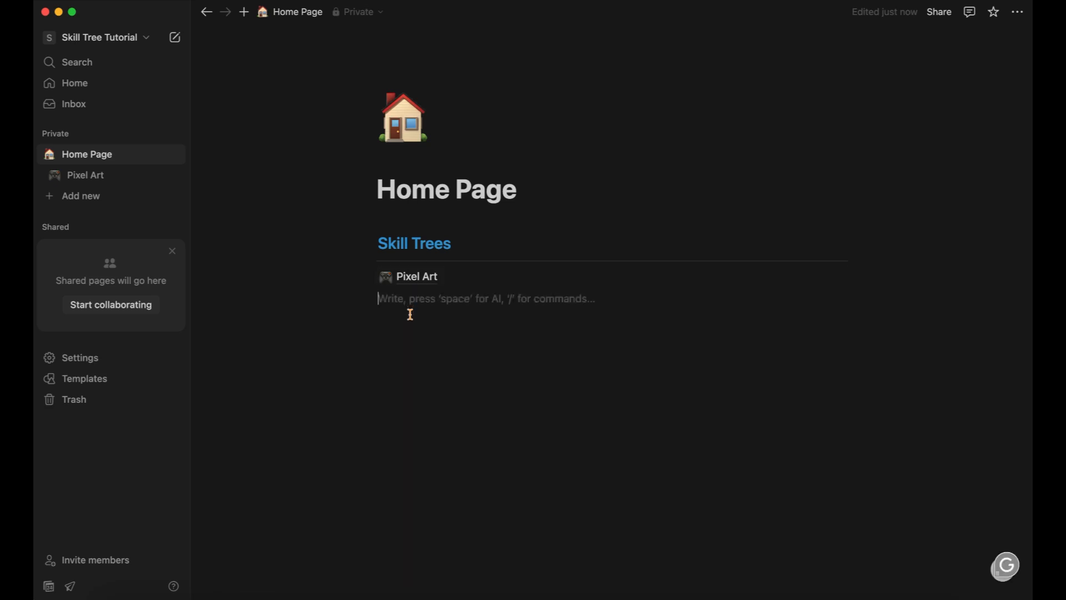
key("Return")
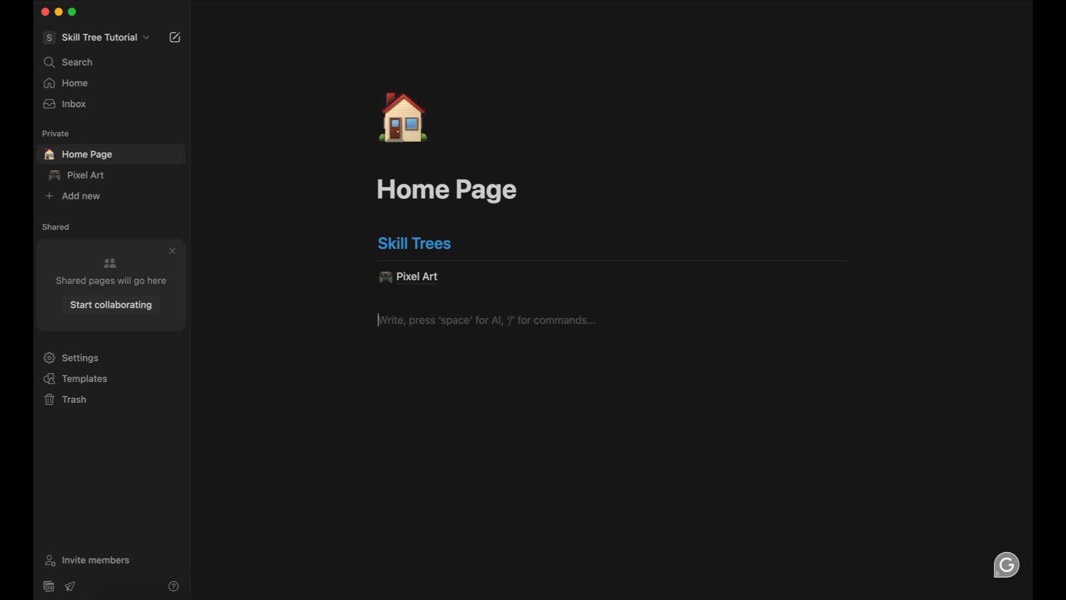
type("/h2")
key("Return")
type("Databases")
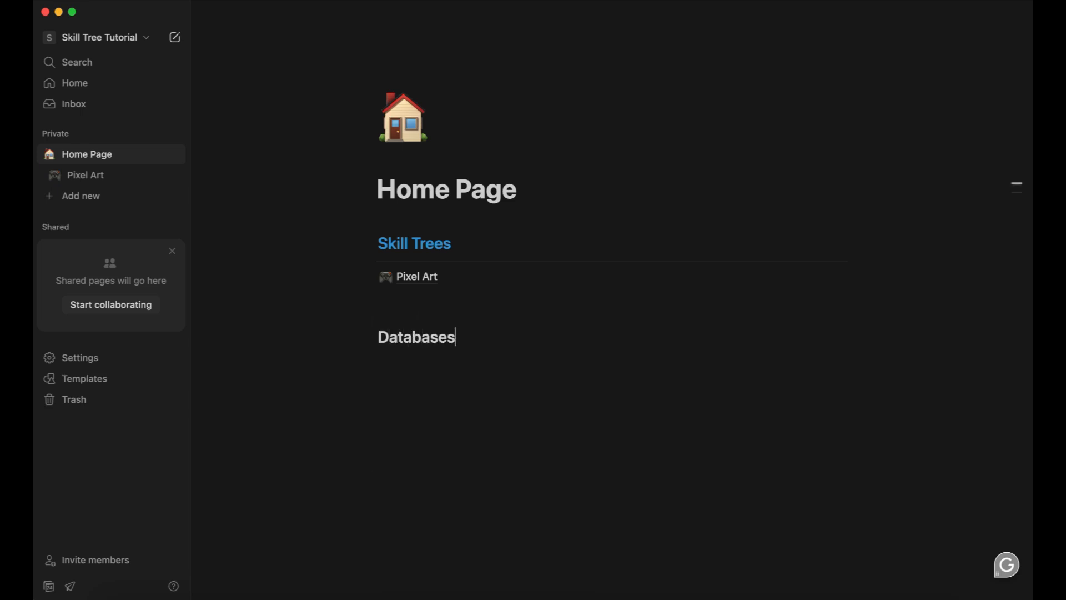
type(" /color")
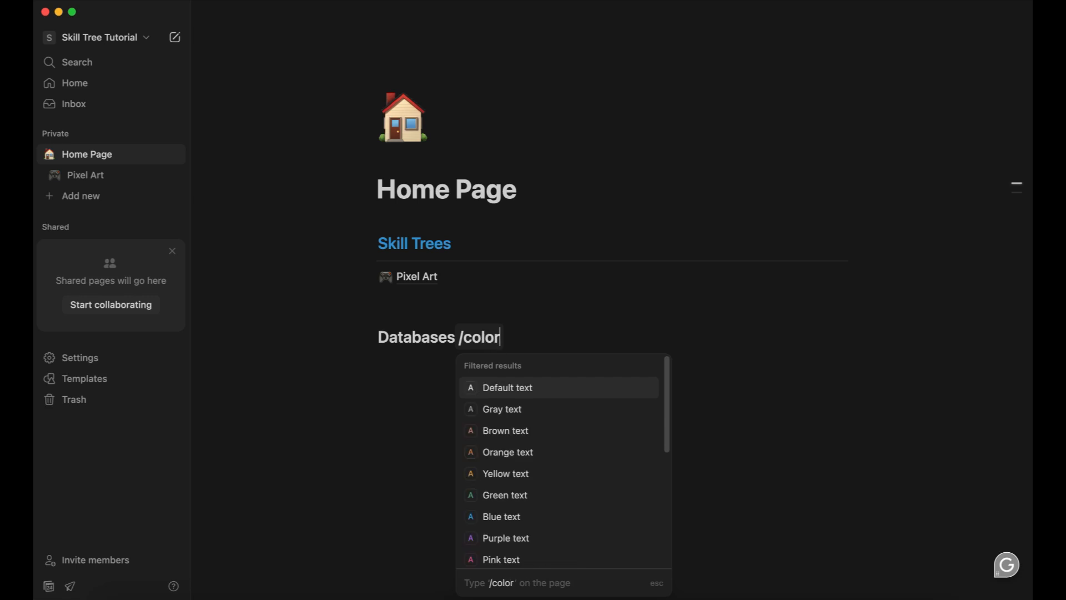
left_click(544, 483)
key("Return")
type("---")
Step: Insert a table view database beneath the Databases divider and turn it into a page
type("/")
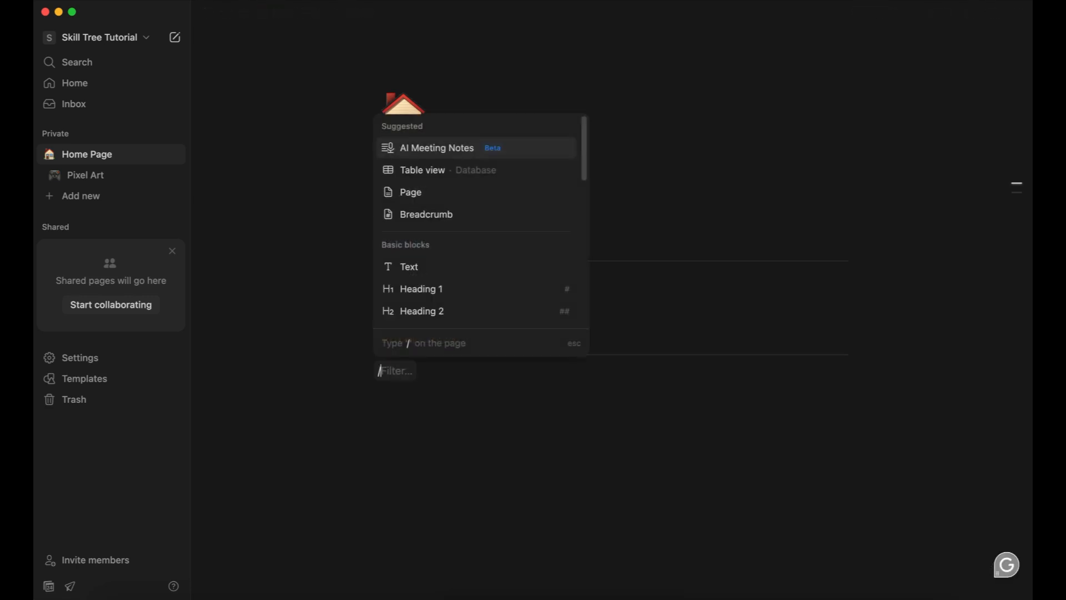
type("table")
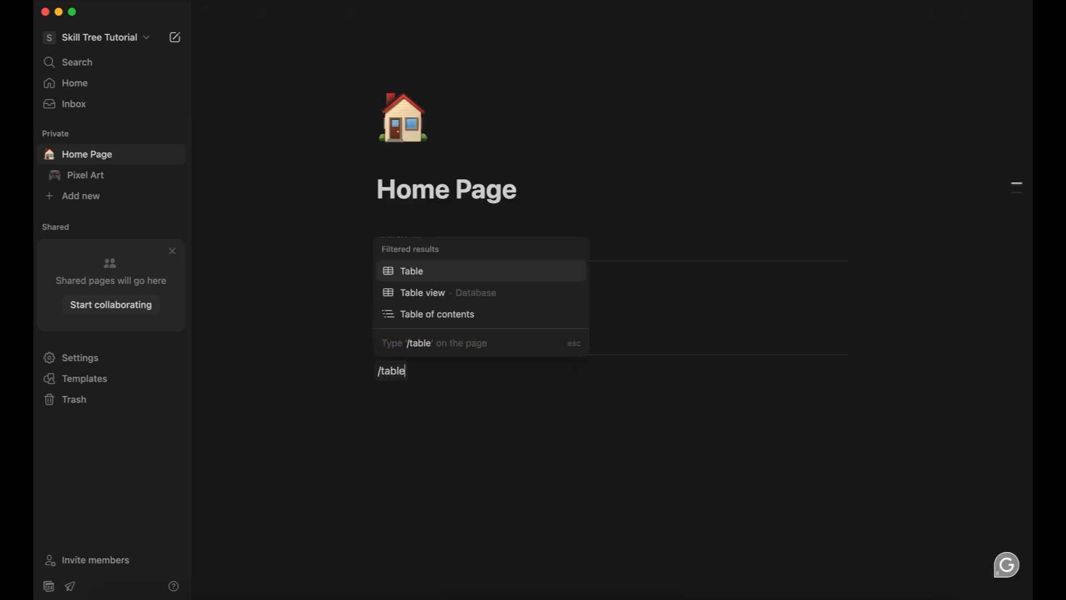
left_click(430, 293)
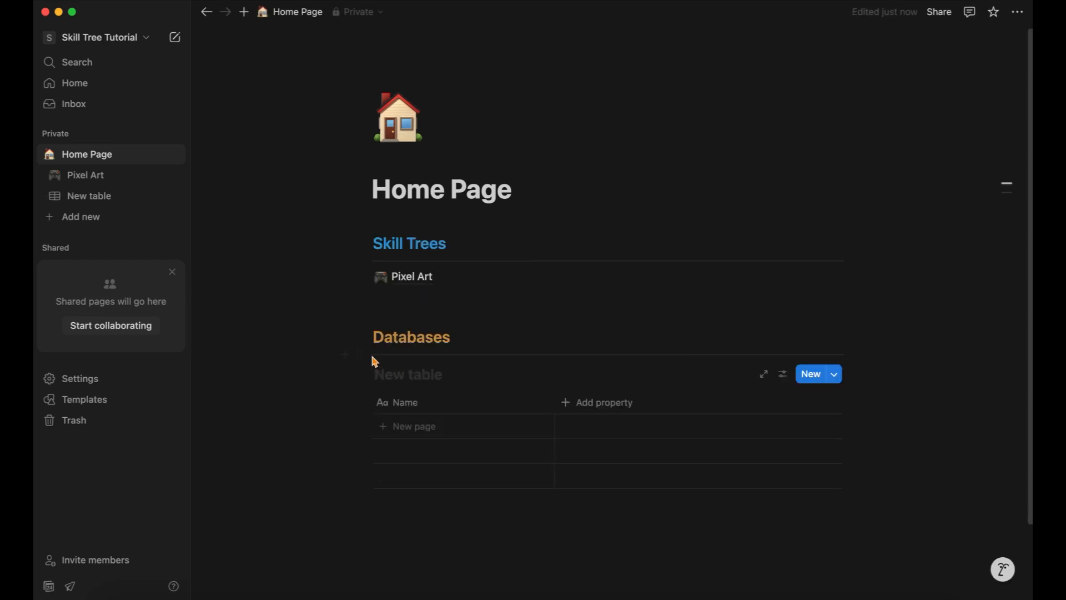
left_click(355, 372)
left_click(244, 249)
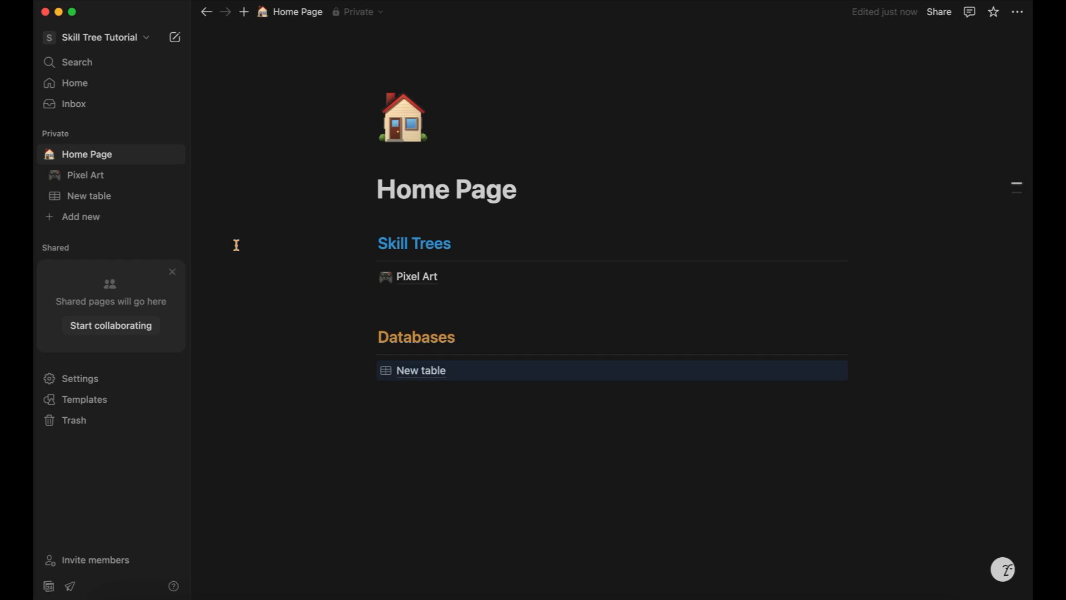
Step: Open the new table page, title it "Pixel Art Database" and give it the game controller emoji icon
left_click(431, 373)
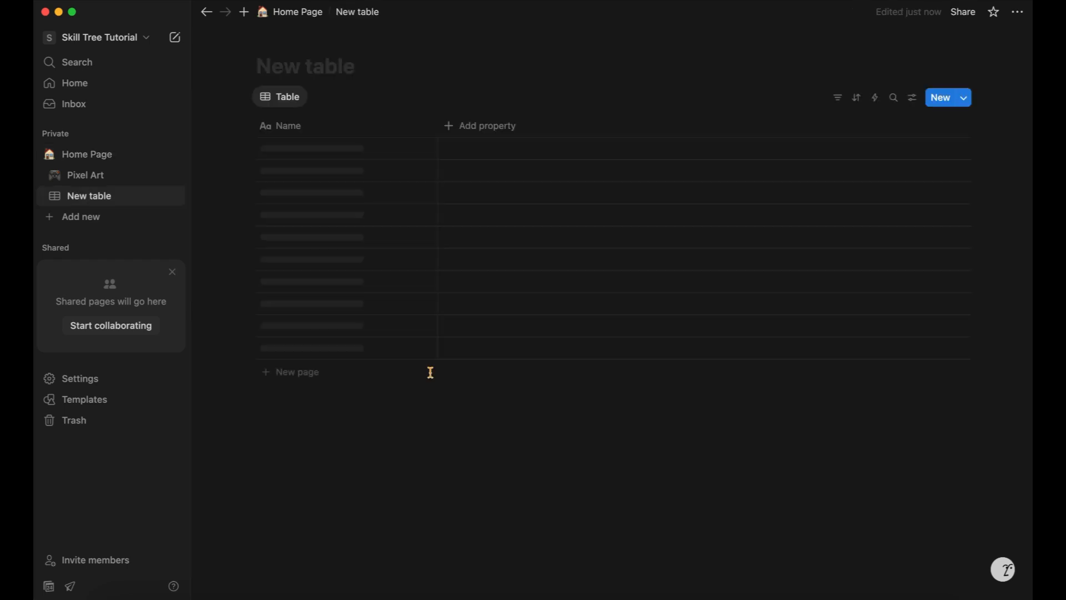
left_click(317, 75)
type("Pixel Art Database")
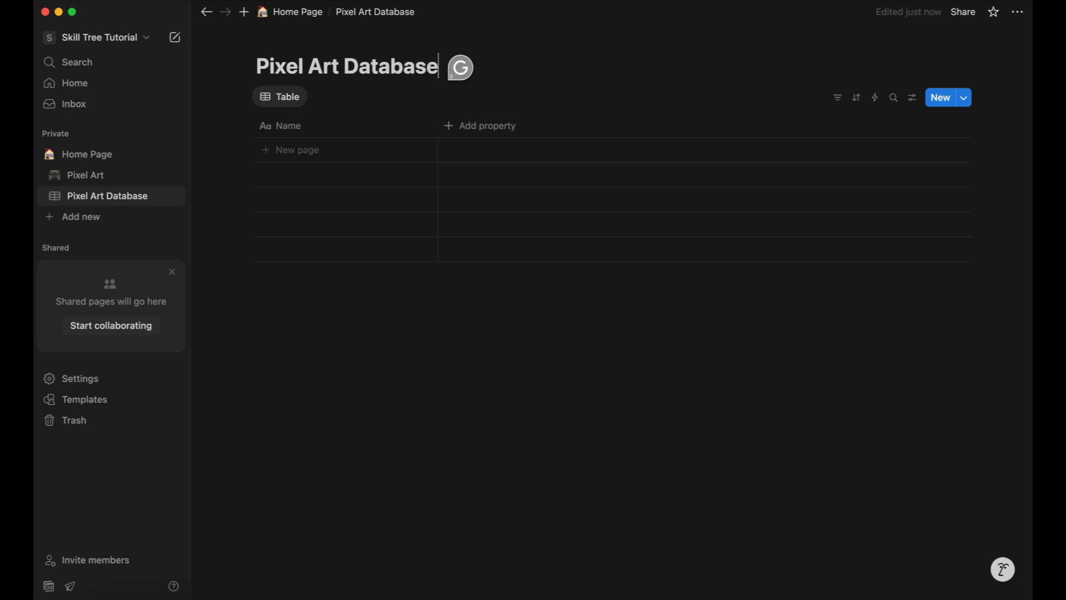
left_click(288, 41)
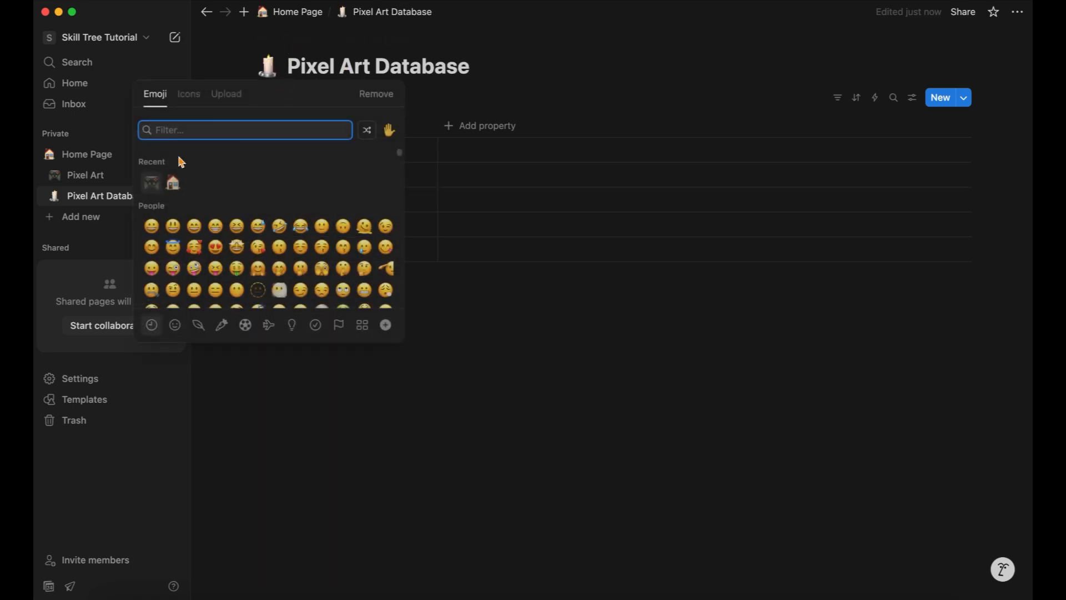
left_click(151, 182)
Step: Rename the database's Name property as "Task Name"
left_click(279, 135)
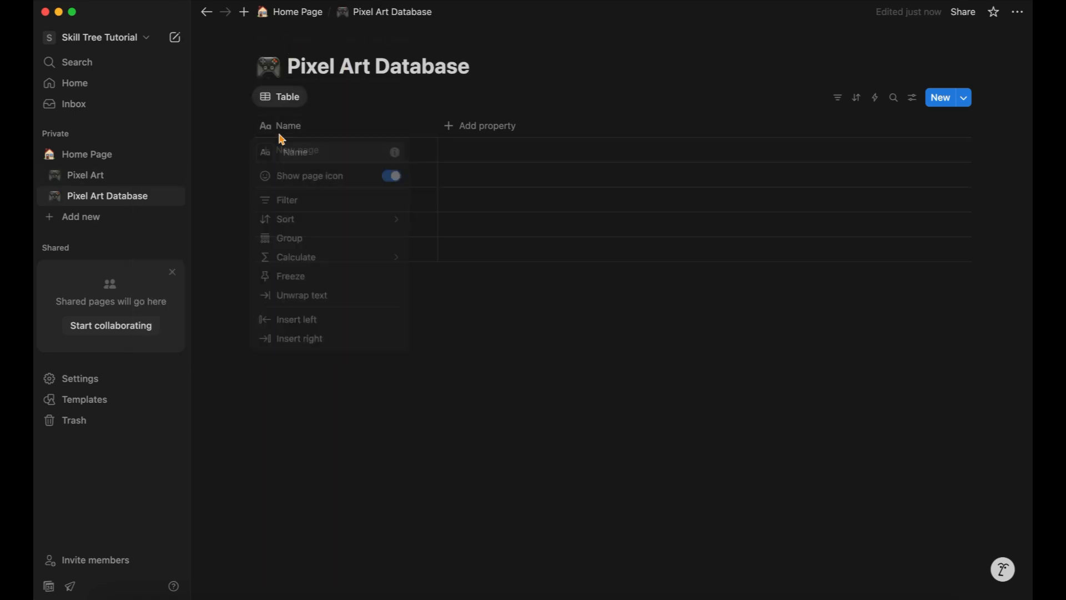
type("Task Name")
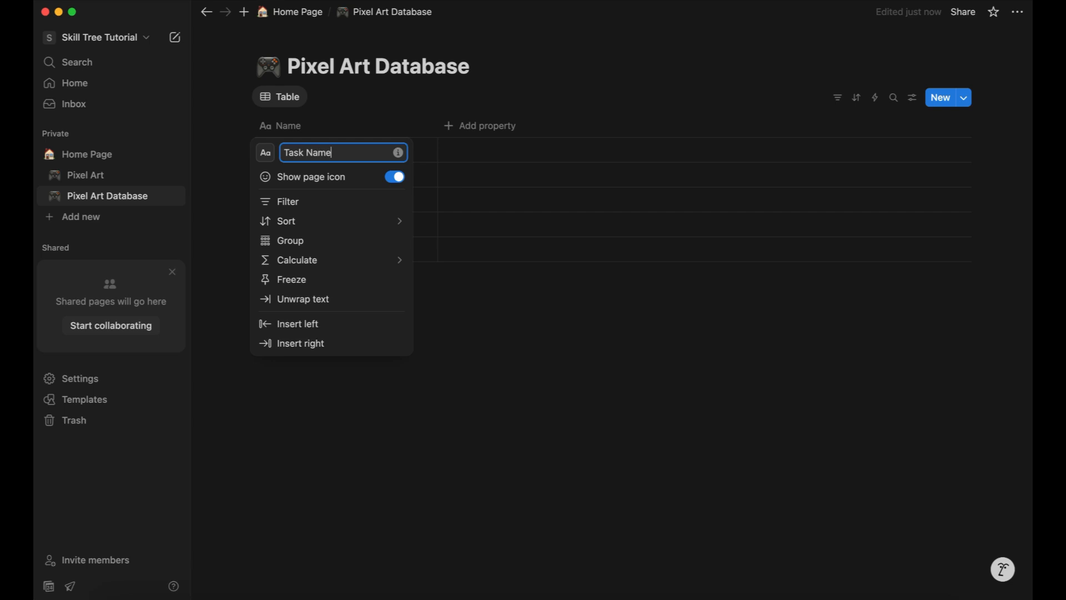
left_click(471, 127)
Step: Add a Select property to the database and name it "Stage"
left_click(458, 129)
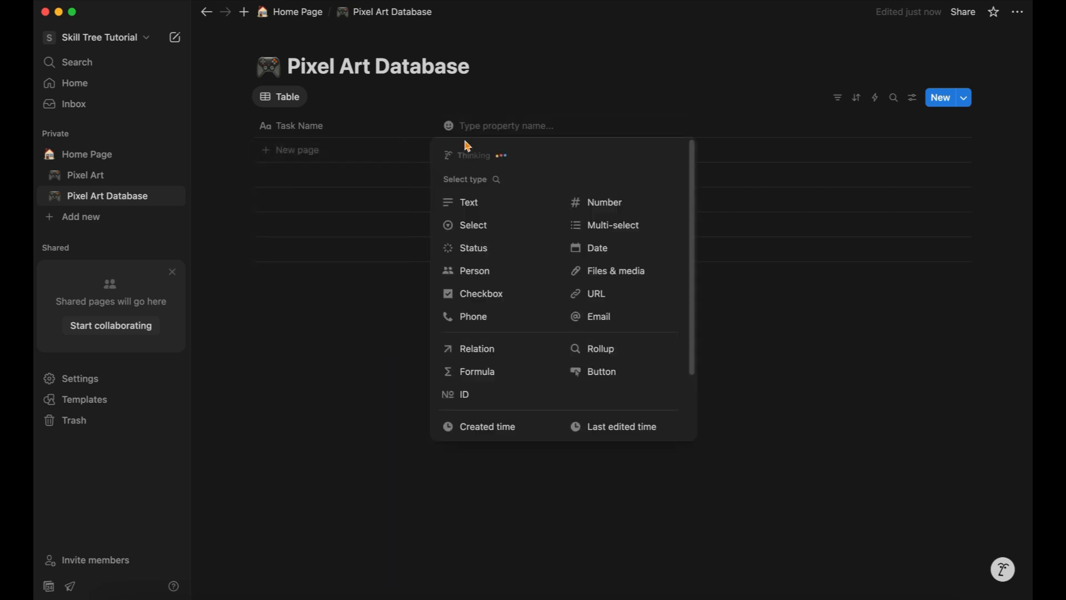
left_click(466, 225)
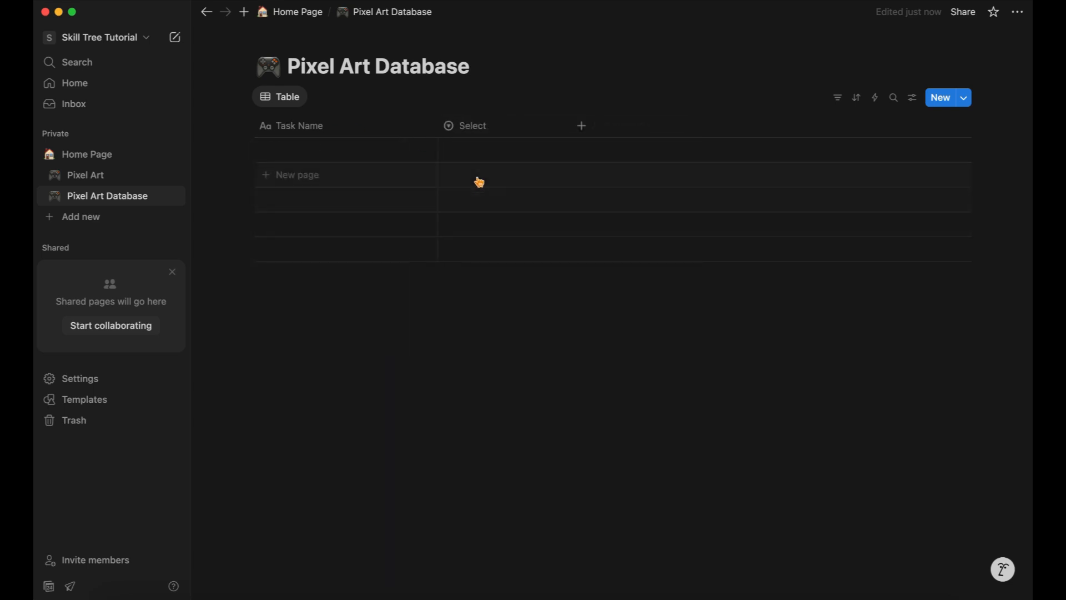
left_click(469, 127)
type("Stage")
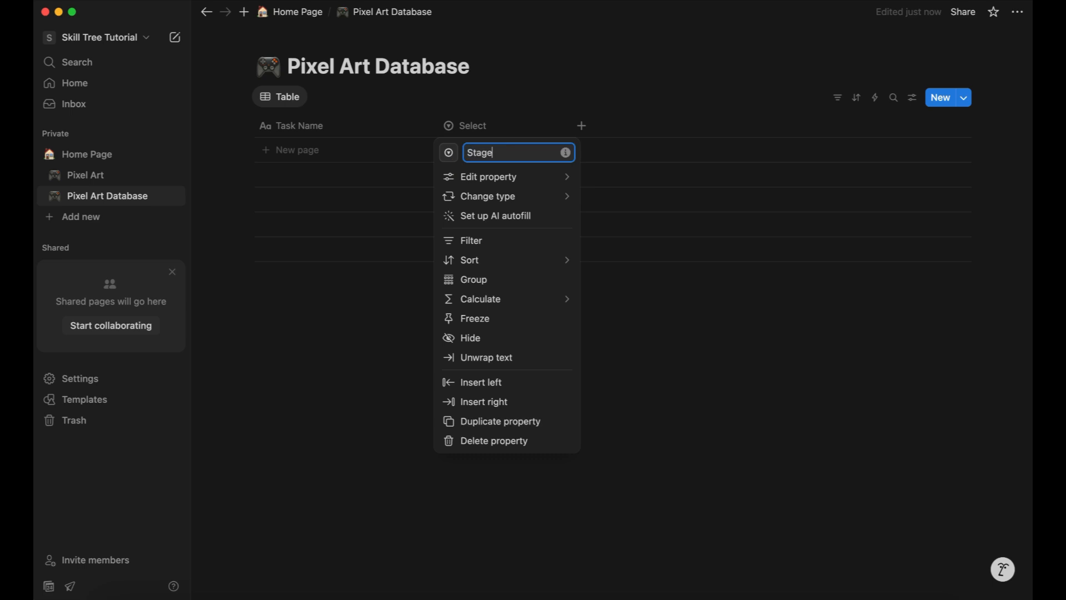
left_click(640, 281)
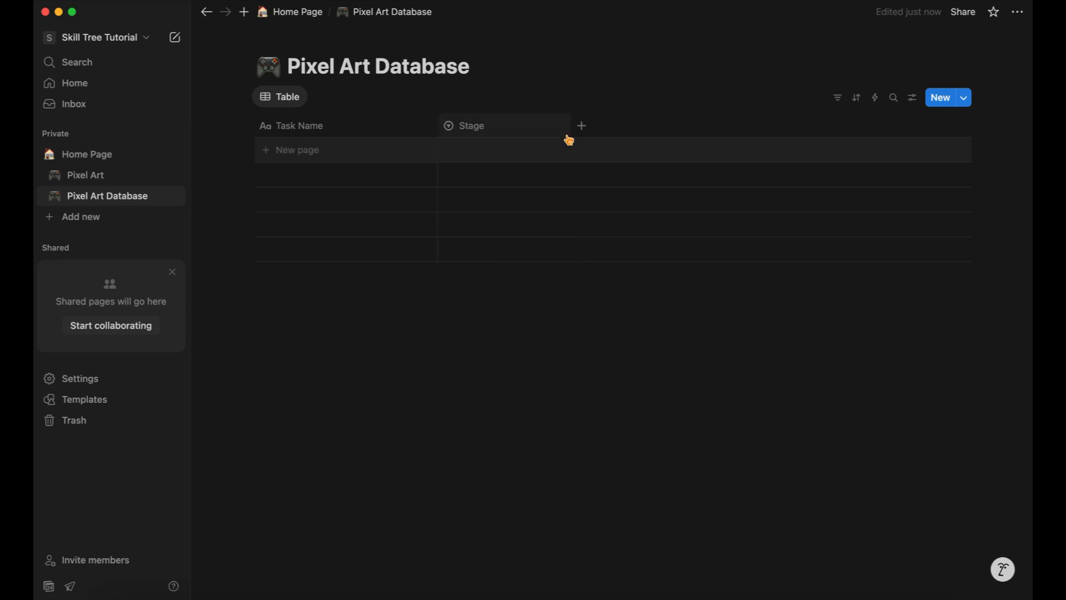
Step: Add a Multi-select property named "Category" and a Checkbox property named "Started"
left_click(585, 134)
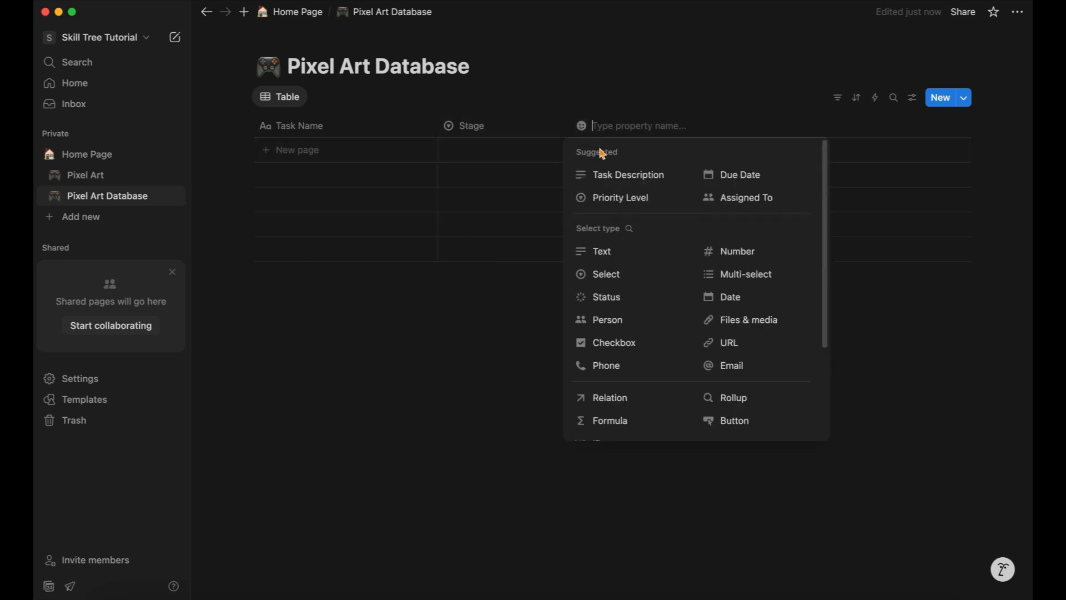
type("Category")
left_click(740, 274)
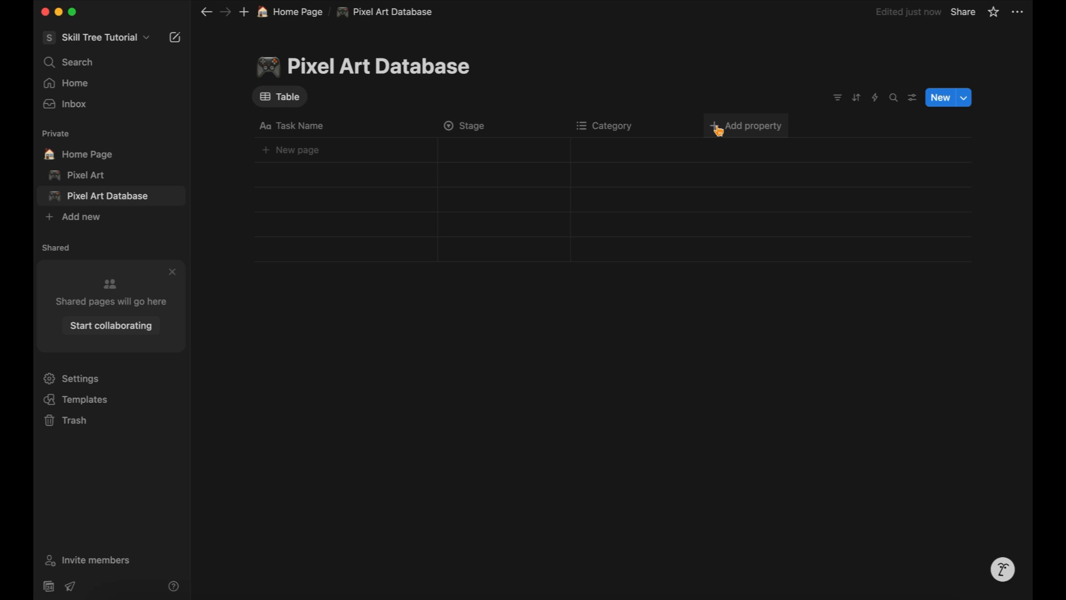
left_click(719, 131)
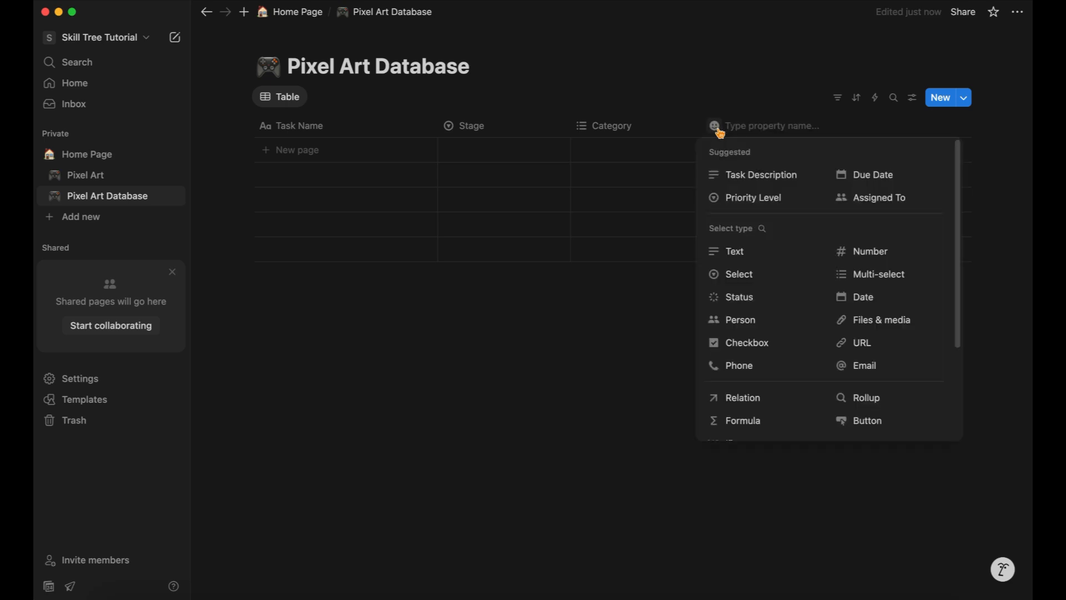
type("Star")
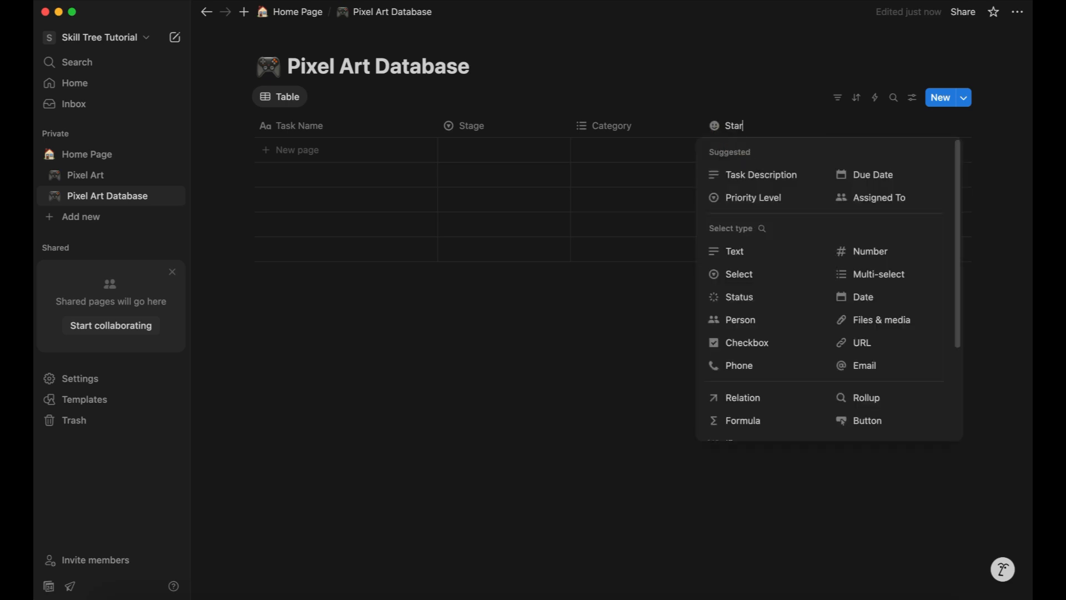
type("ted")
left_click(741, 346)
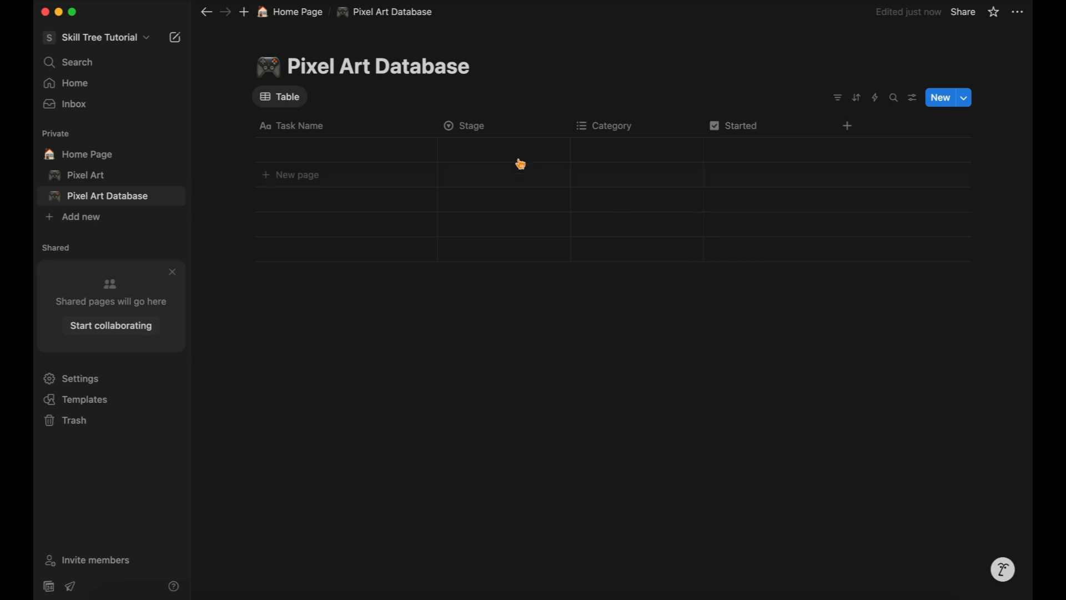
Step: Narrow the Stage, Category and Started columns to fit closely around their headings
left_click_drag(570, 123, 502, 126)
left_click_drag(703, 125, 610, 124)
left_click_drag(741, 123, 681, 125)
Step: Add a Number property named "XP" and set it to show as a bar
left_click(721, 126)
type("XP")
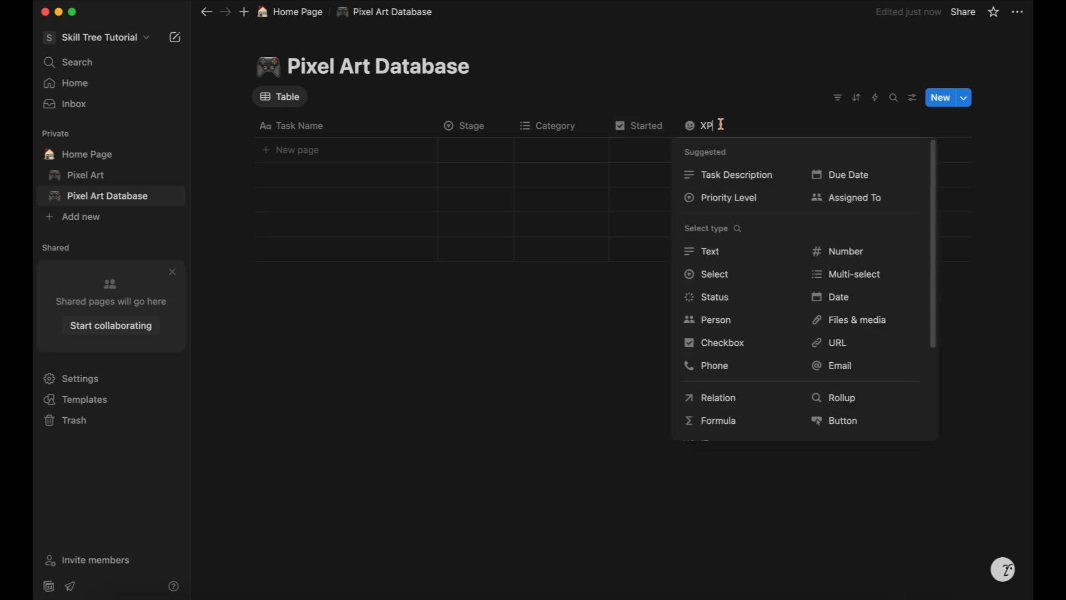
left_click(845, 258)
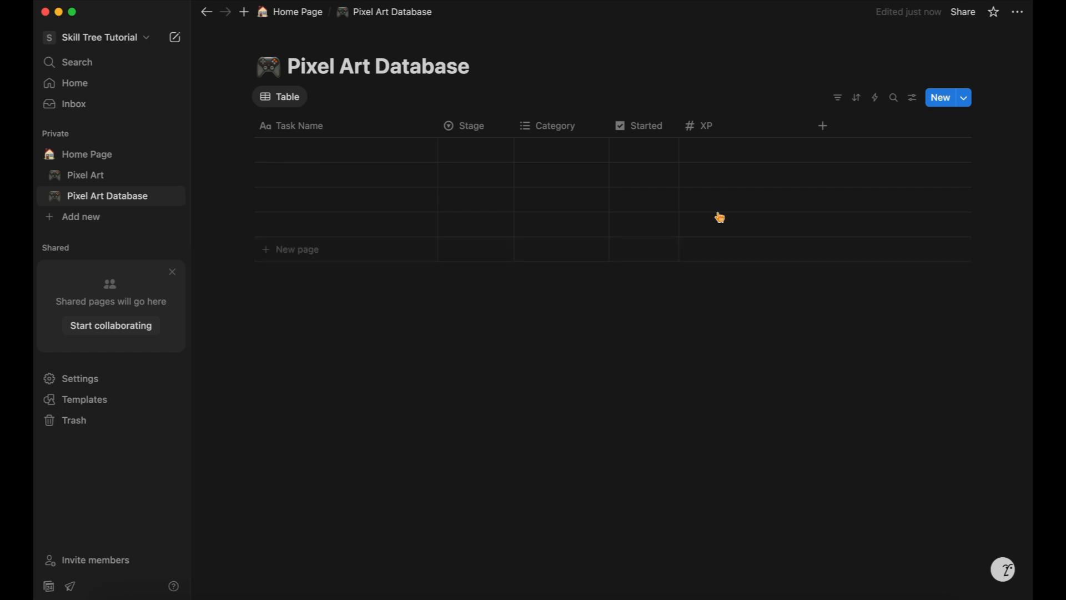
left_click(711, 132)
mouse_move(785, 184)
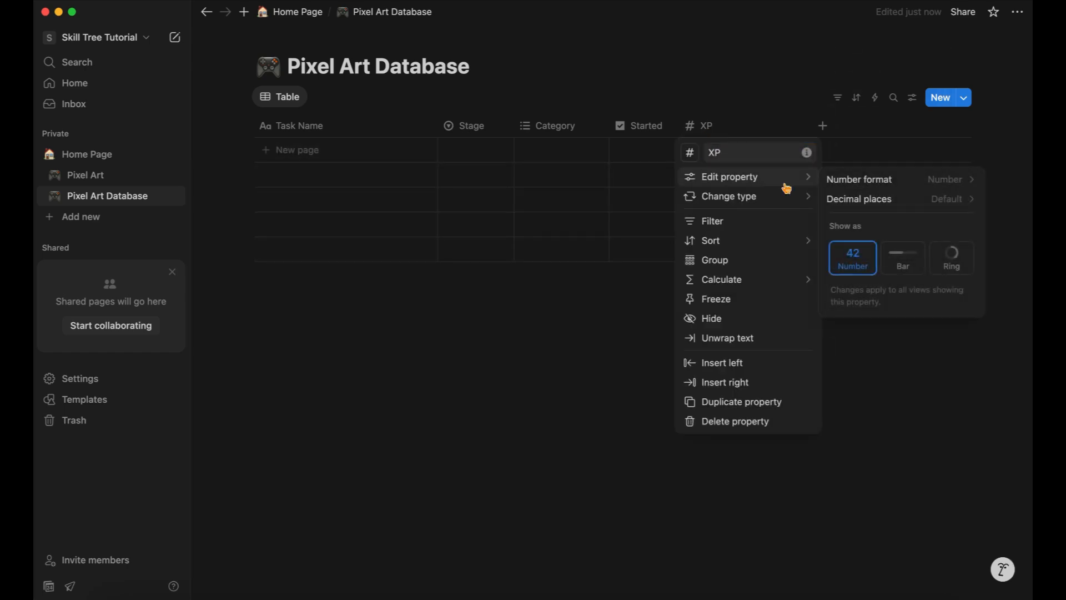
left_click(904, 259)
Step: Add two Text properties named "Description" and "Notes" after XP
left_click(823, 125)
type("Description")
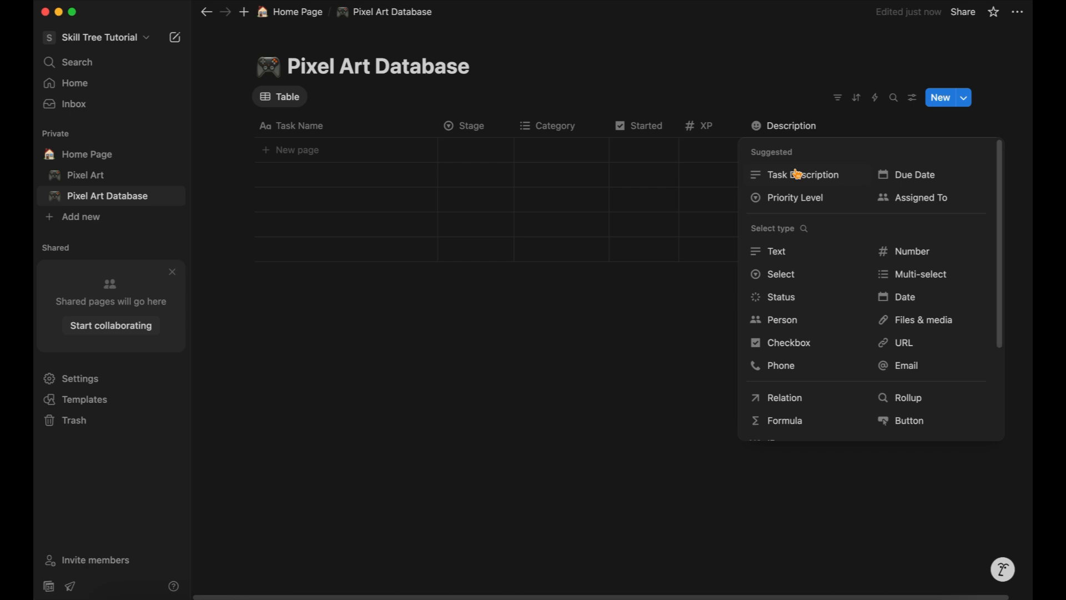
left_click(784, 251)
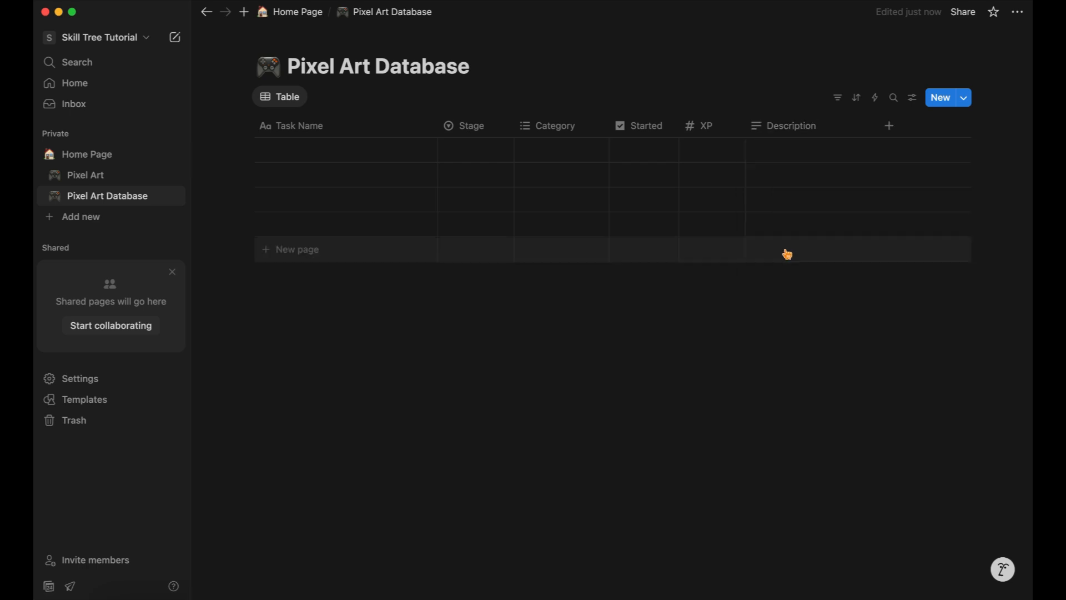
left_click(890, 128)
type("Not")
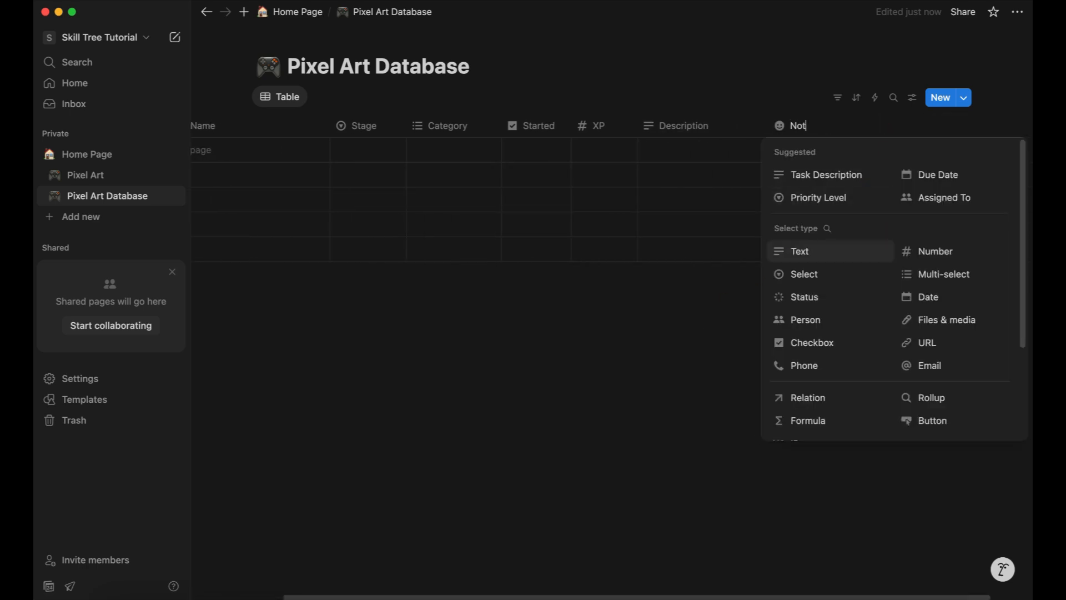
left_click(810, 251)
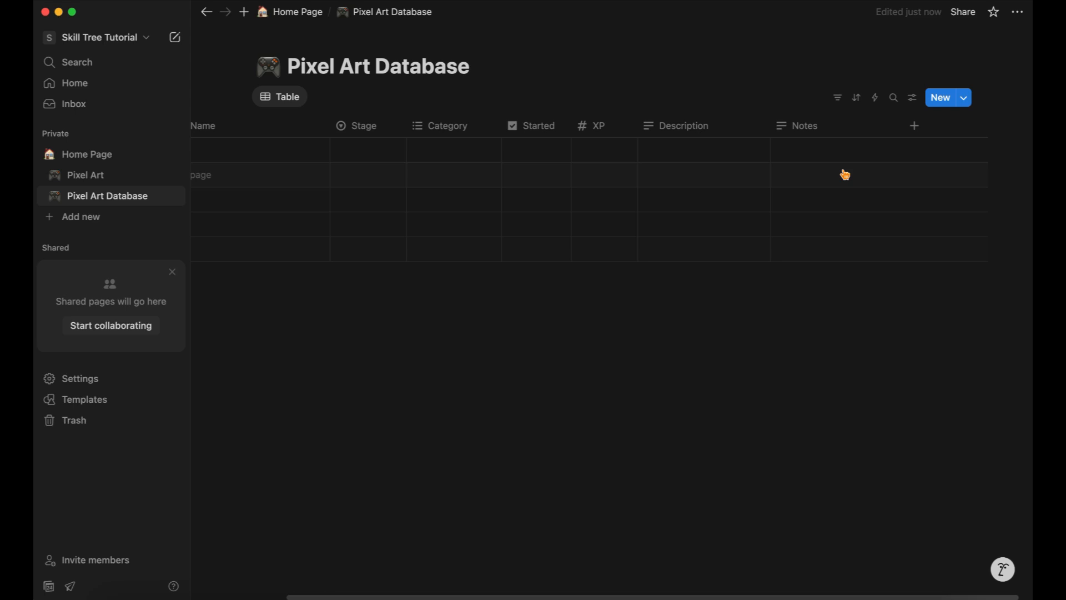
Step: Add a Select property named "Difficulty" after Notes
left_click(911, 128)
type("Difficulty")
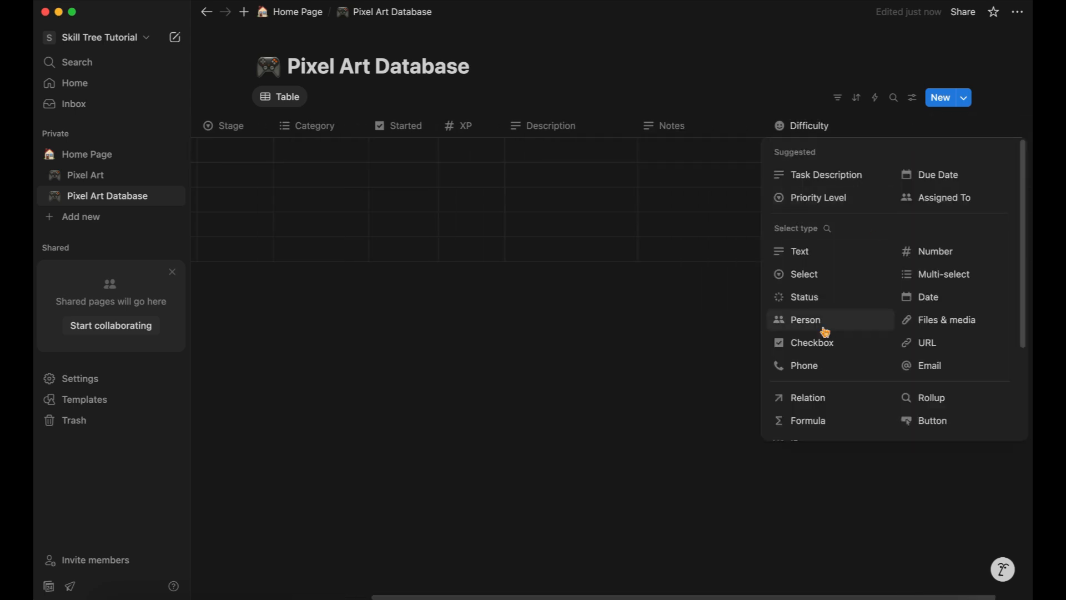
left_click(805, 274)
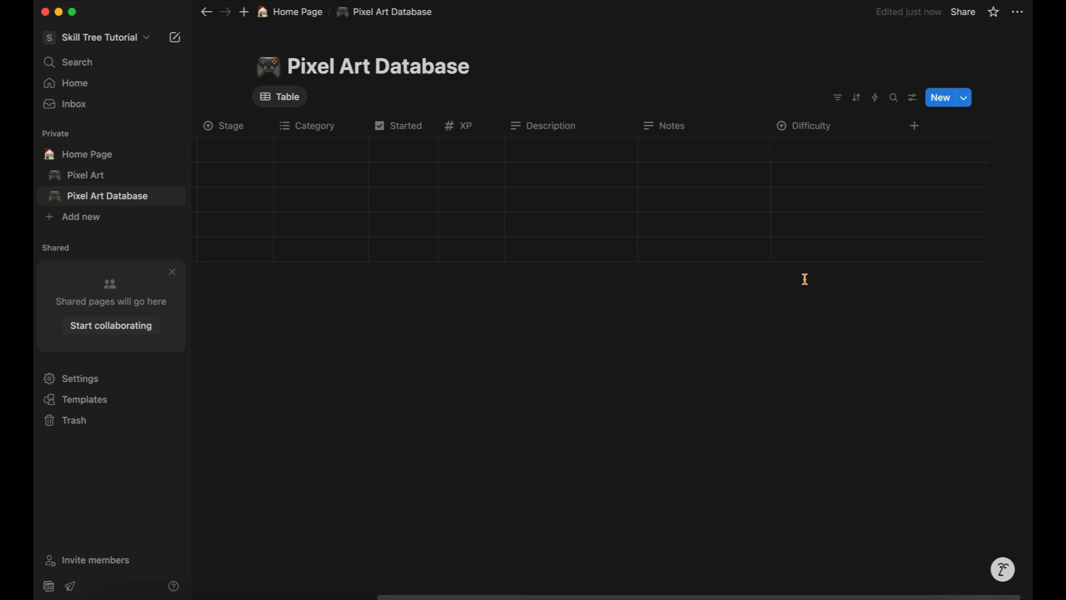
Step: Create the options Easy, Medium and Hard for the Difficulty property
left_click(819, 136)
mouse_move(828, 181)
left_click(672, 259)
type("Easy")
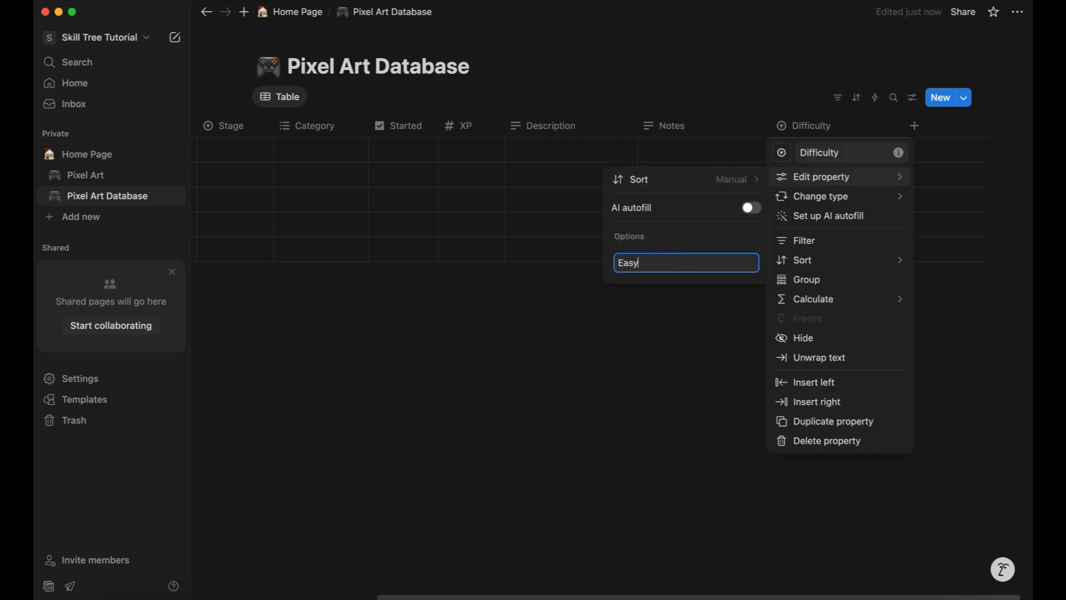
key("Return")
type("Medium")
key("Return")
type("Hard")
key("Return")
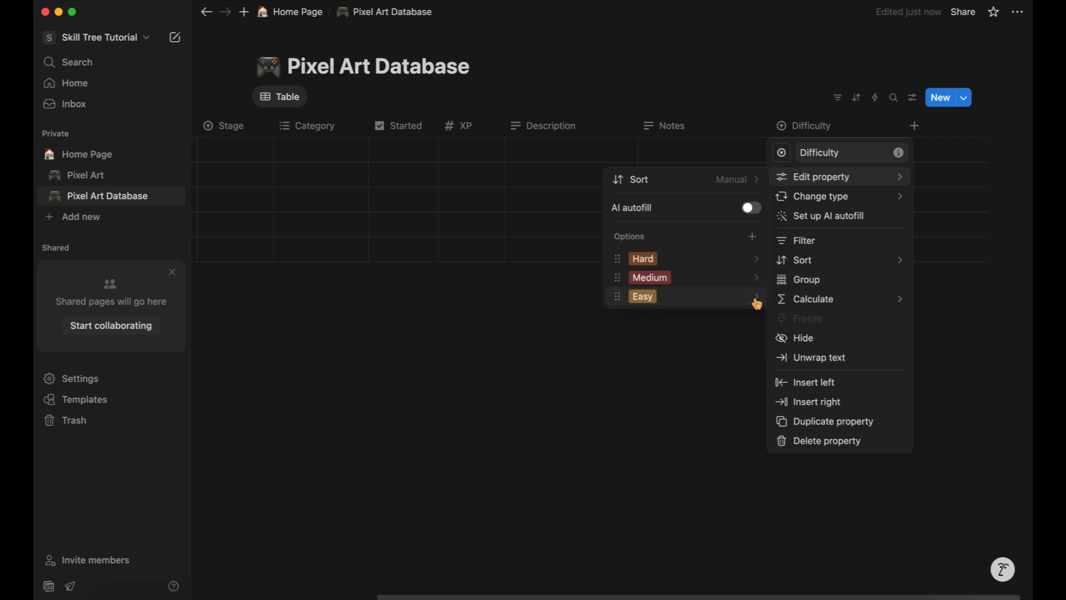
Step: Color the Difficulty options green for Easy, yellow for Medium and red for Hard
left_click(754, 297)
left_click(666, 494)
left_click(756, 277)
left_click(655, 459)
left_click(757, 259)
left_click(652, 536)
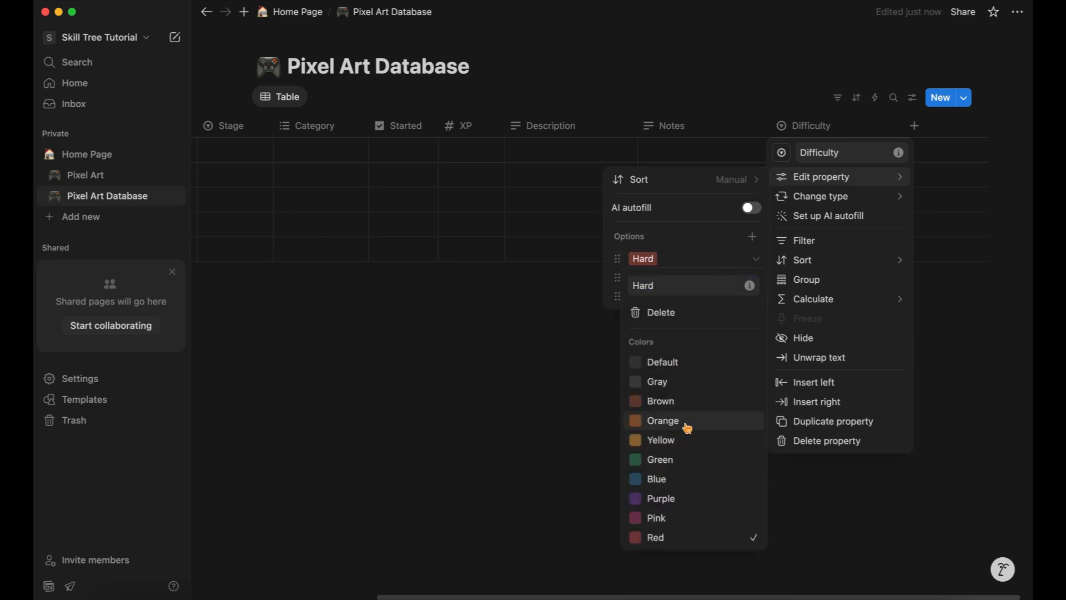
left_click(606, 417)
left_click(675, 345)
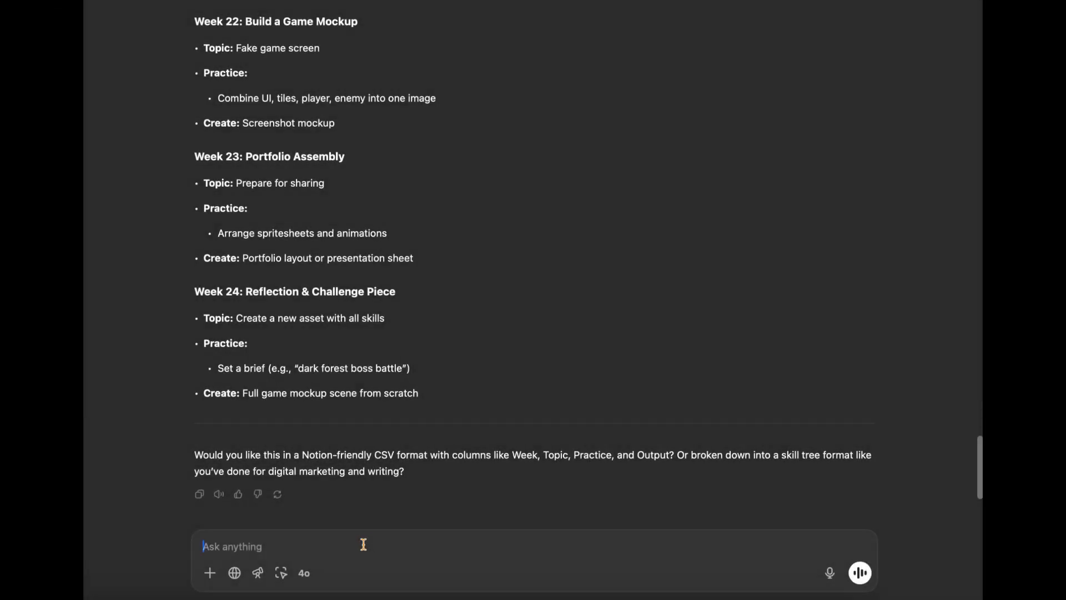
Step: In ChatGPT, request the curriculum as an importable CSV with Task Name, Stage, Category, Started, XP and Description fields, and save pixel_art_skill_tree to Downloads
type("I want to set this up in Notion like a skill tree. I have a database with the following structure: Task Name => Text Stage => Select (Month 1, Month 2, etc) Category => Multi-select (could be tilesets, sprites, landscapes, etc) Started => Checkbox XP => Number (as progress bar out of 100) Description => Text Can you convert the curriculum into a list of tasks that fit this database structure and return it as a csv I can import?")
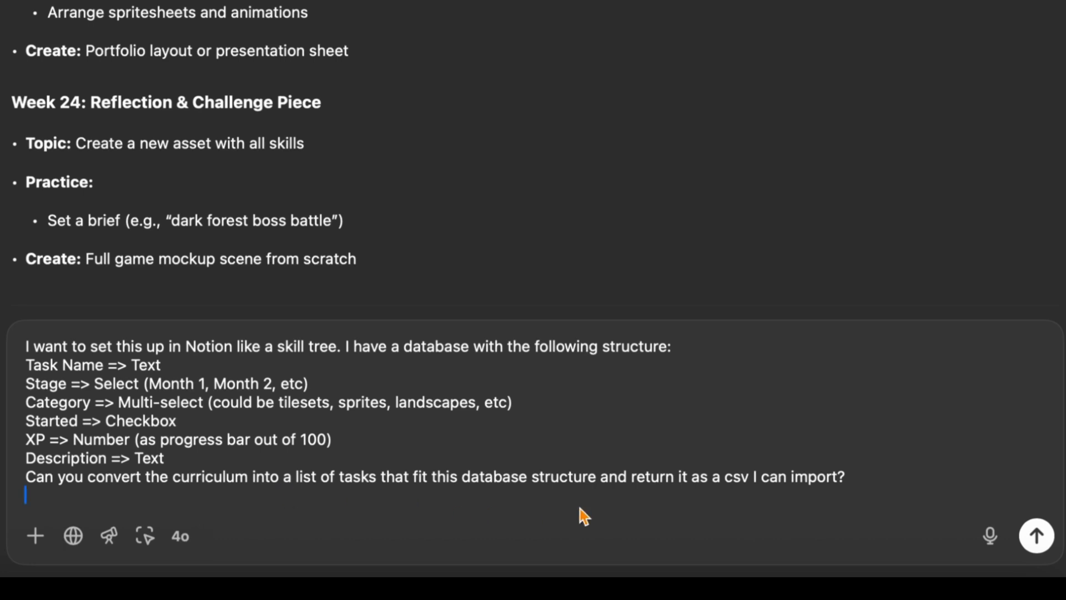
left_click(1040, 539)
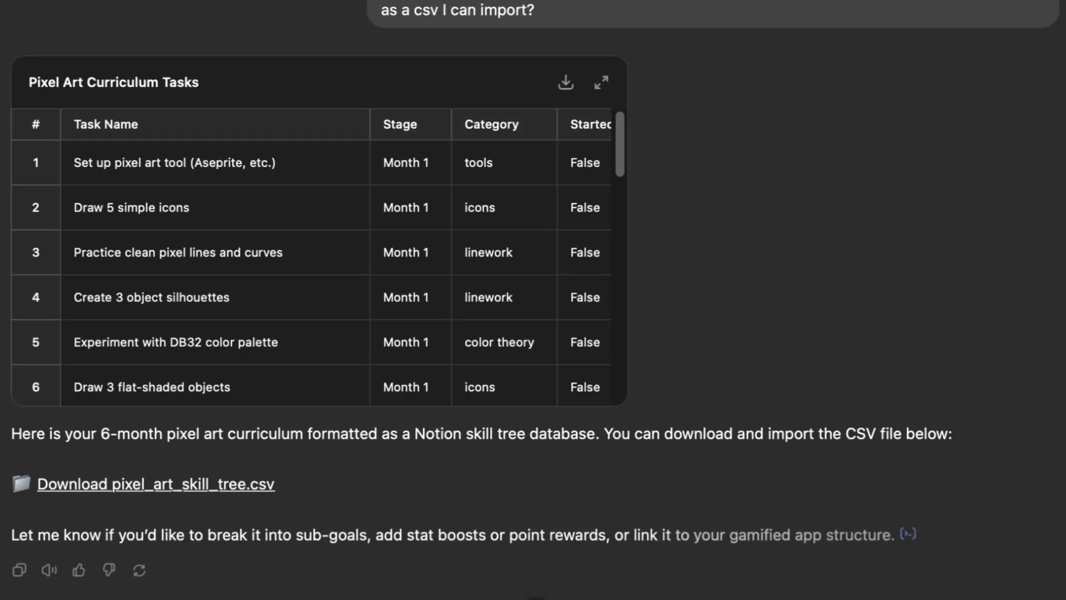
left_click(105, 486)
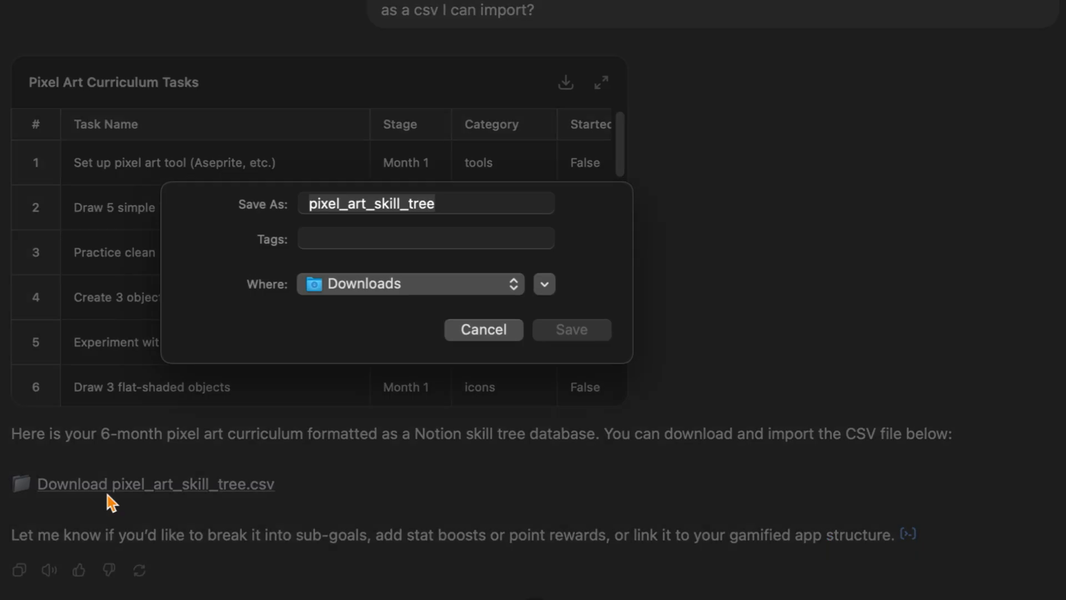
left_click(574, 337)
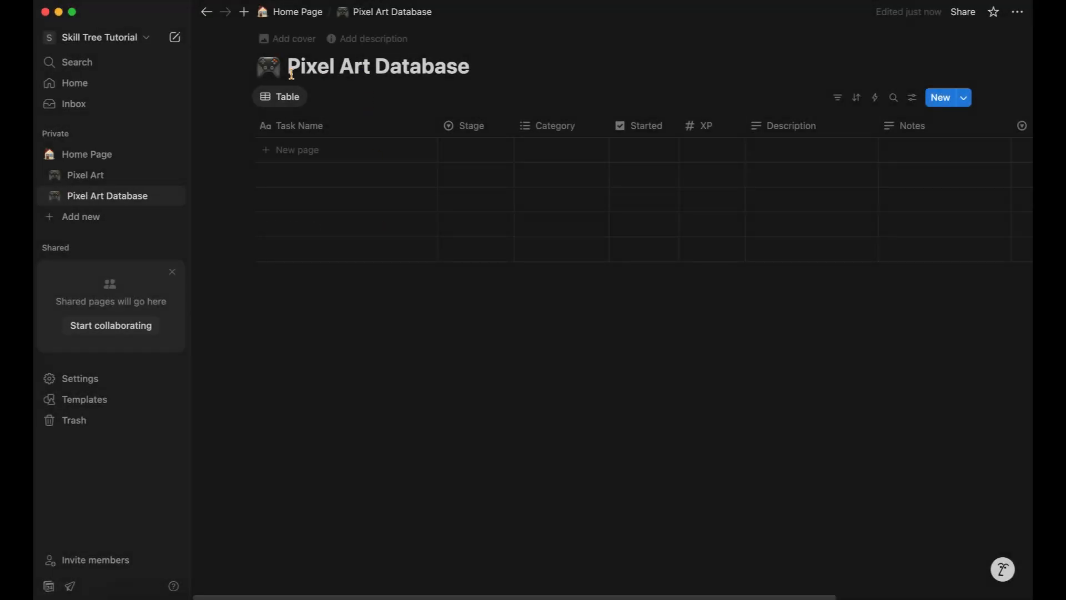
Step: Upload pixel_art_skill_tree.csv from Downloads for merging into the Pixel Art Database and map its headers to the matching properties
left_click(1017, 11)
left_click(911, 251)
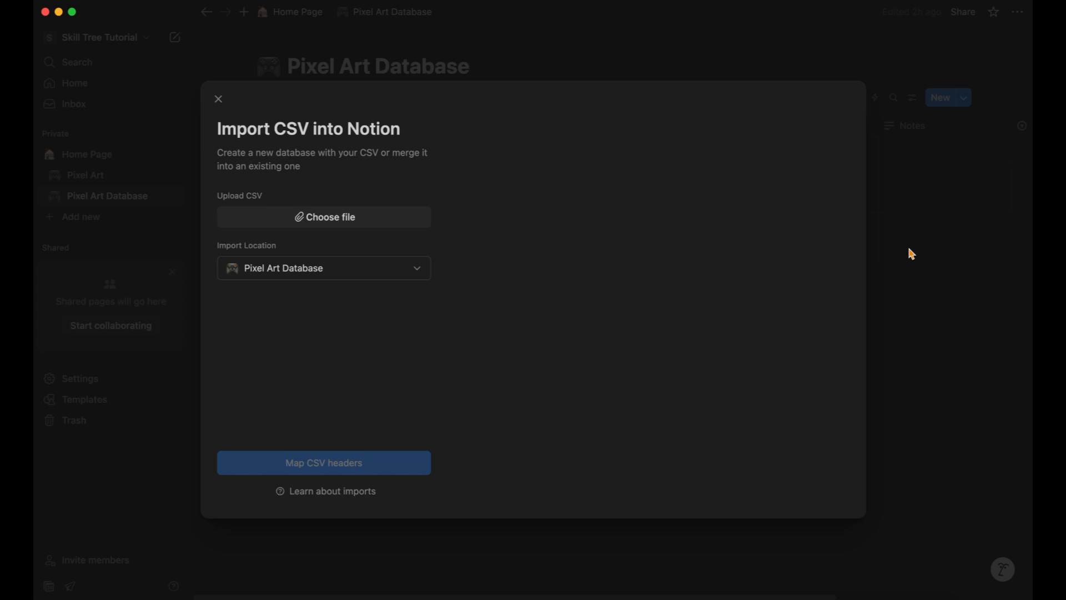
left_click(362, 223)
left_click(432, 222)
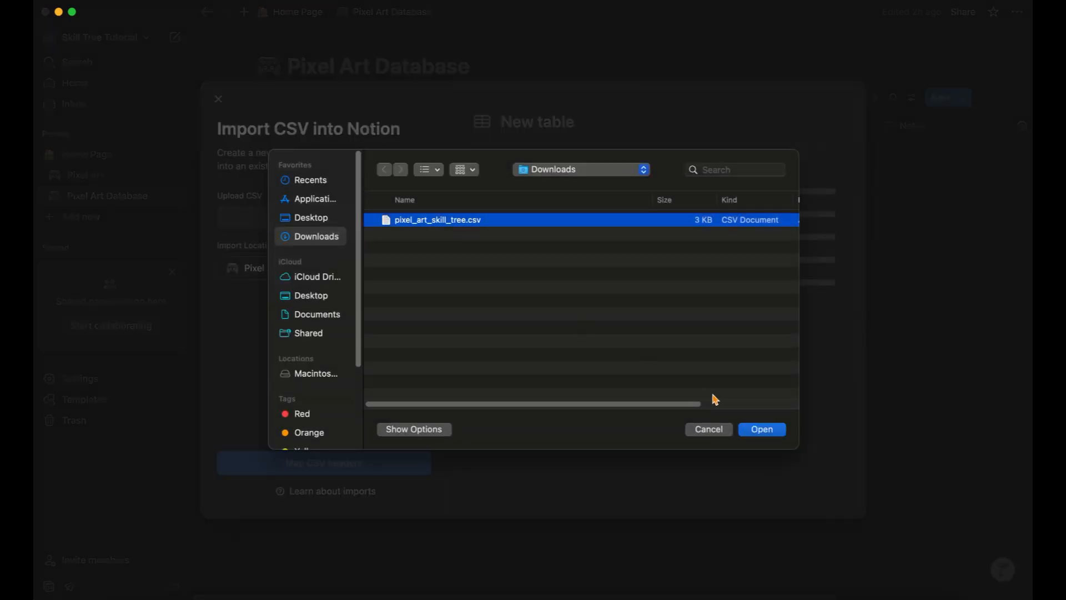
left_click(761, 428)
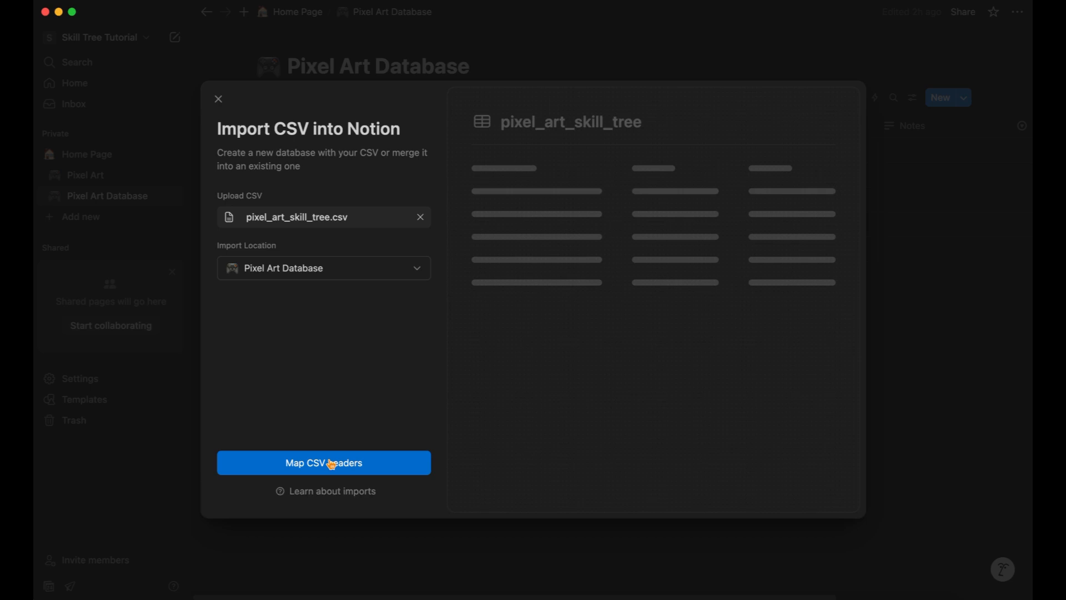
left_click(332, 464)
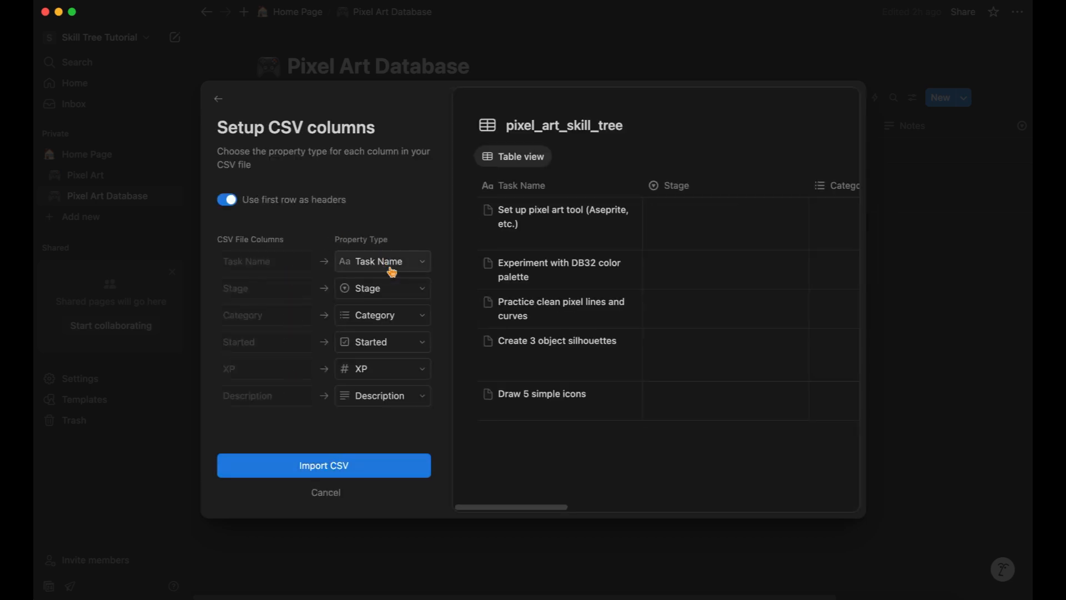
left_click(316, 462)
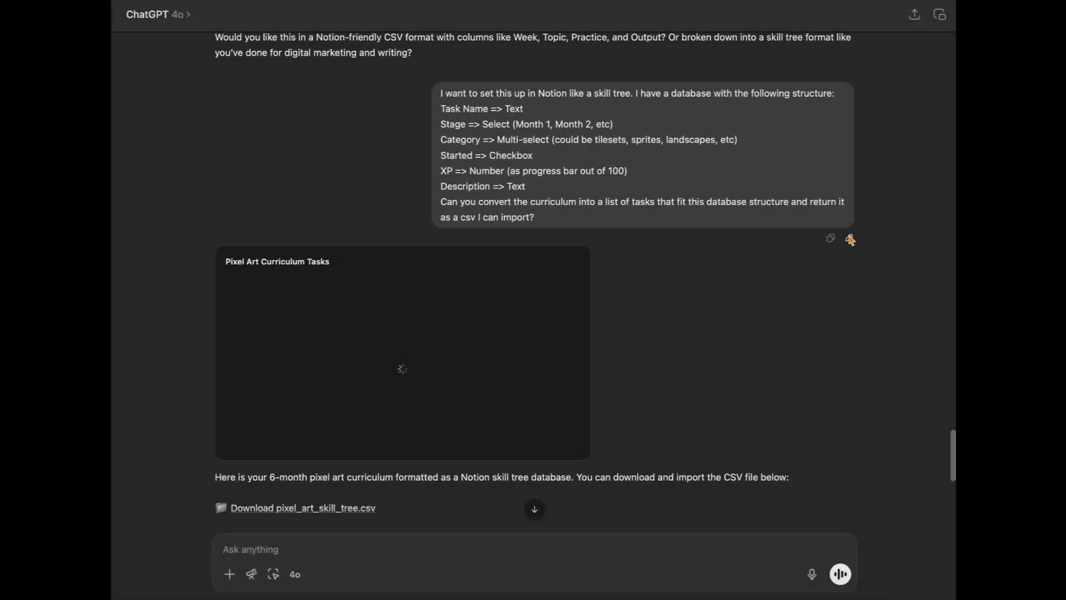
Step: Switch to ChatGPT to revisit the CSV request and open pixel_art_skill_tree.csv from Downloads in another application to check it
left_click(850, 240)
left_click_drag(309, 526, 225, 472)
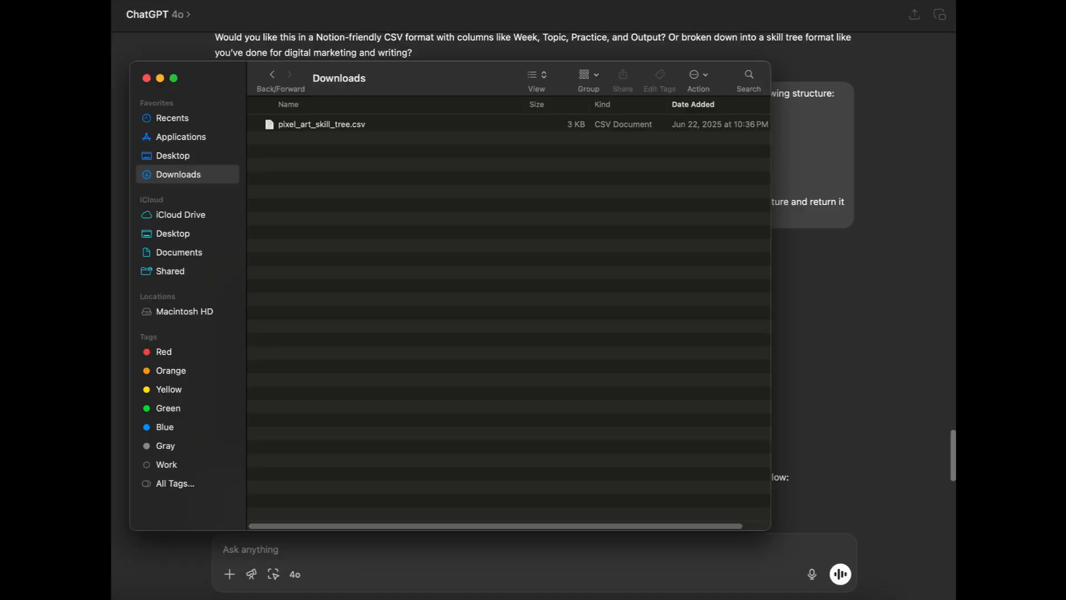
right_click(322, 124)
mouse_move(383, 148)
left_click(608, 257)
left_click_drag(452, 170, 229, 170)
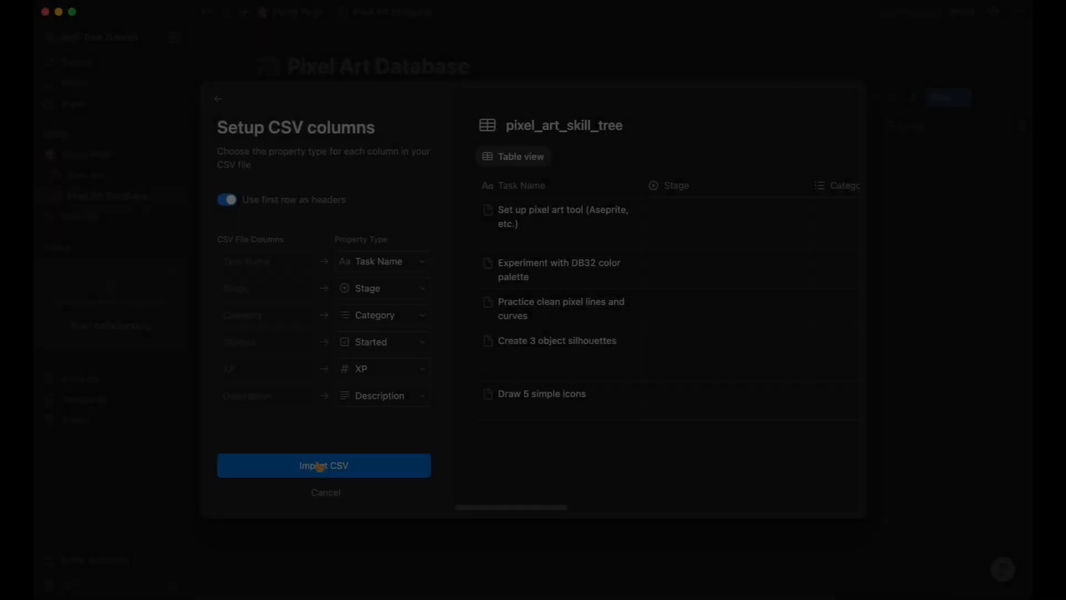
Step: Back in Notion, run the CSV import with the mapped columns into the Pixel Art Database
left_click(319, 466)
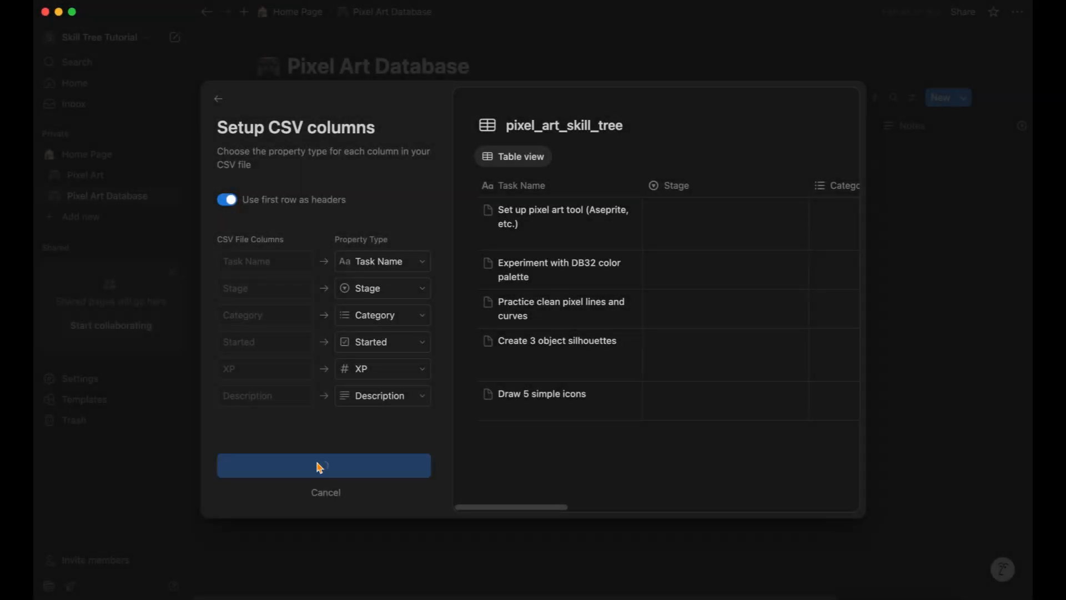
Step: Change the Stage property to Text and back to Select so the imported months become options
left_click(487, 129)
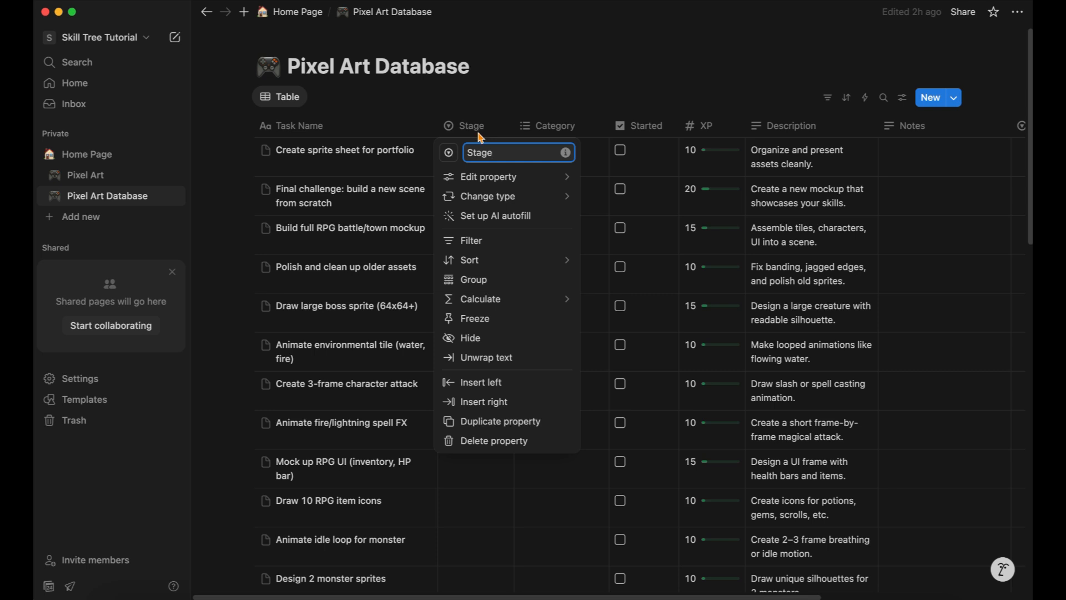
mouse_move(505, 199)
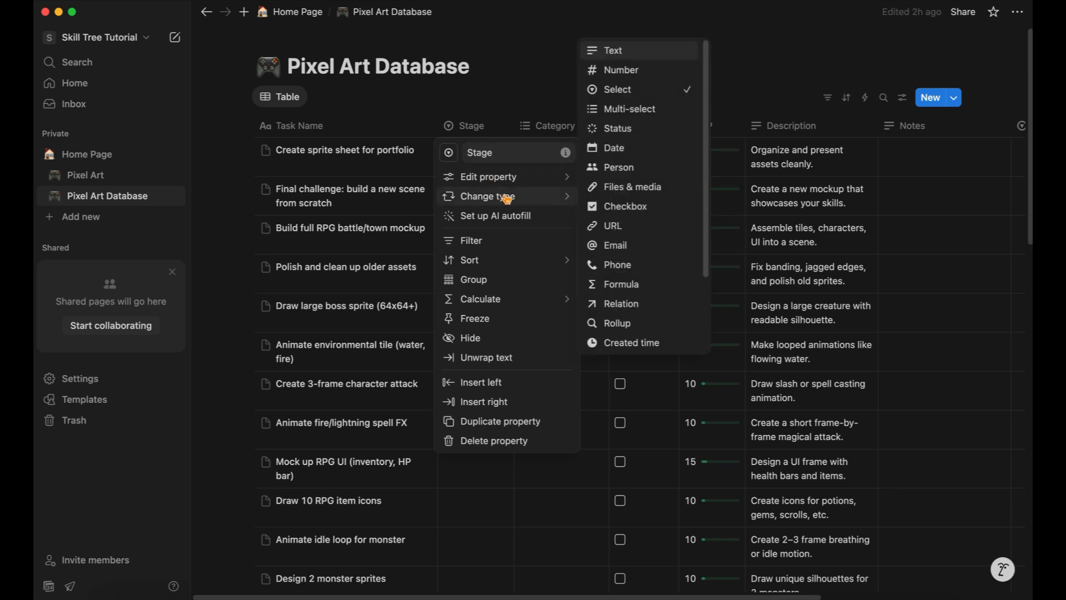
left_click(613, 50)
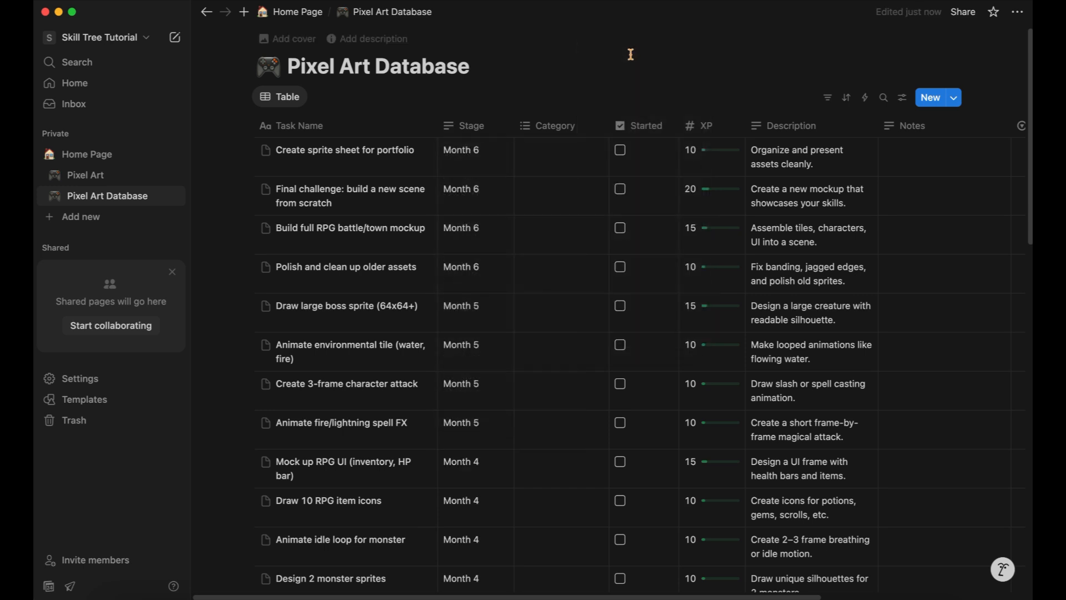
left_click(491, 129)
mouse_move(488, 174)
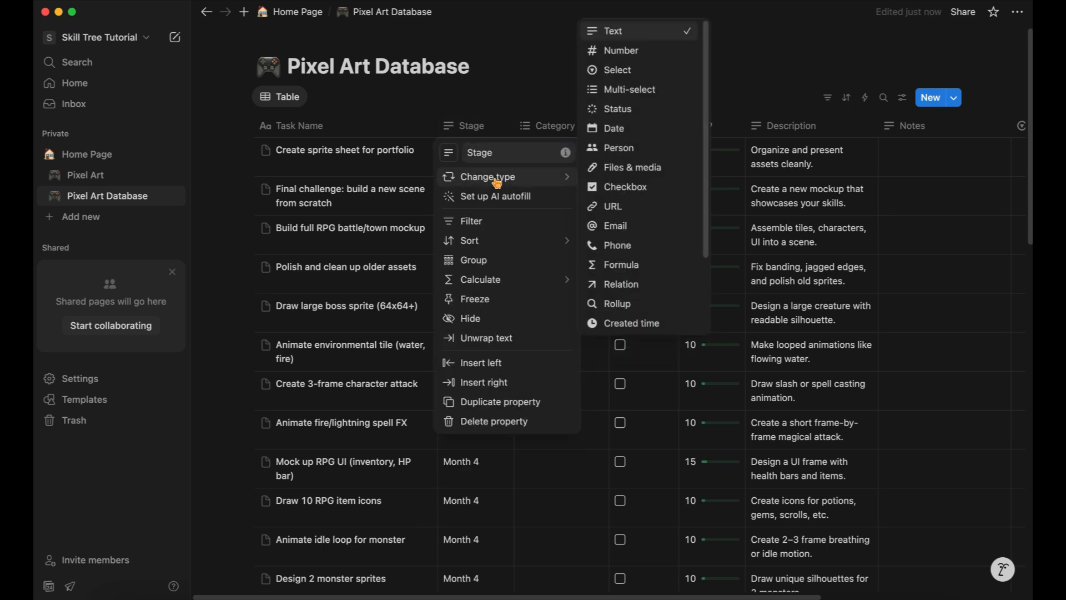
left_click(616, 70)
Step: Change the Category property to Text and back to Multi-select so the imported categories become options
left_click(554, 127)
mouse_move(611, 196)
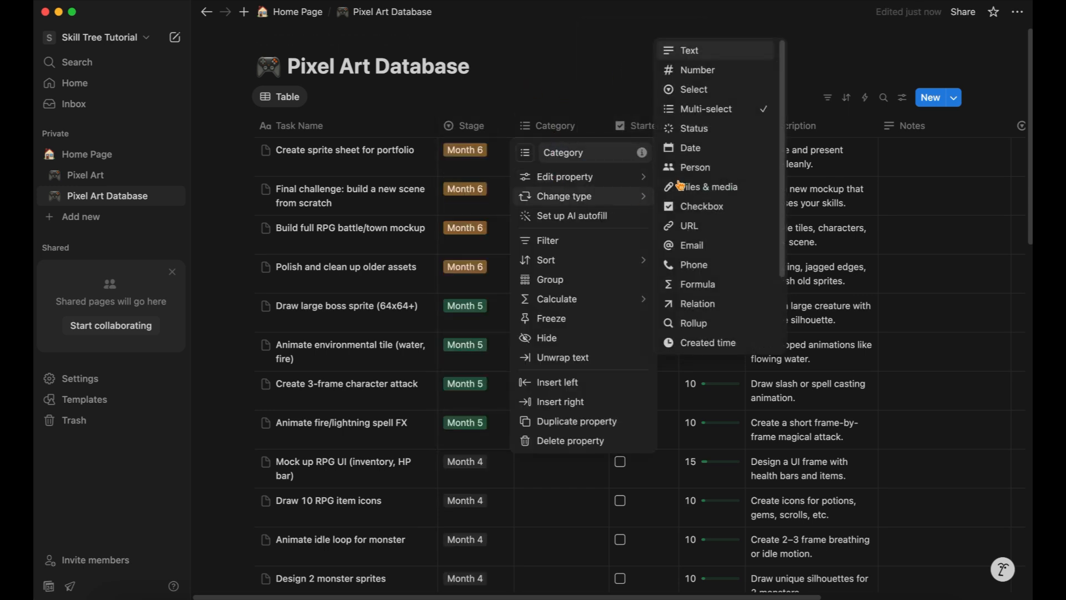
mouse_move(577, 176)
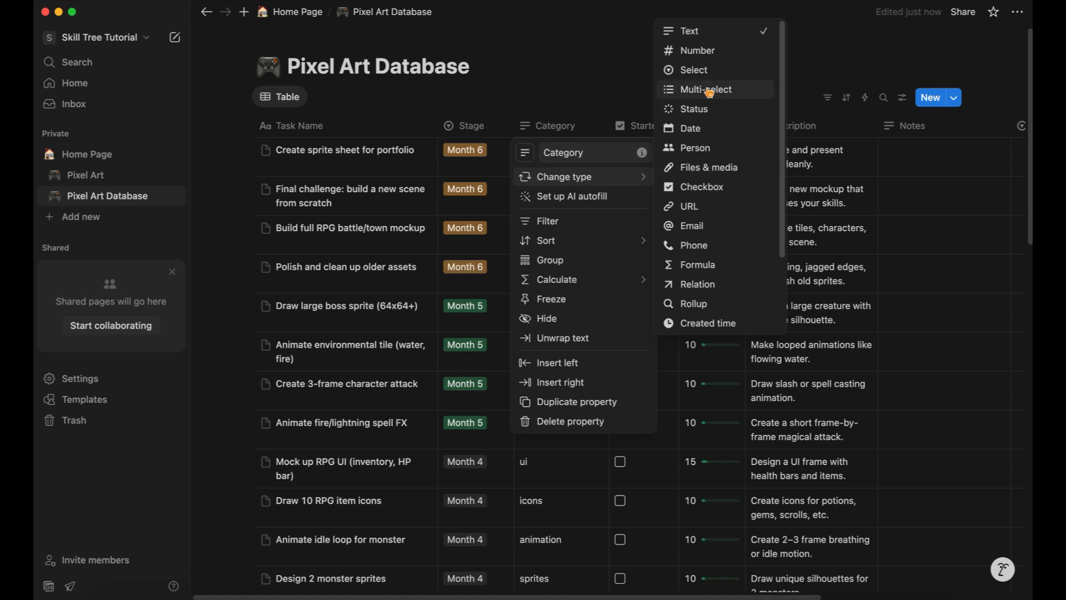
left_click(704, 109)
Step: Reorder the Stage options sequentially from Month 1 to Month 6
left_click(482, 127)
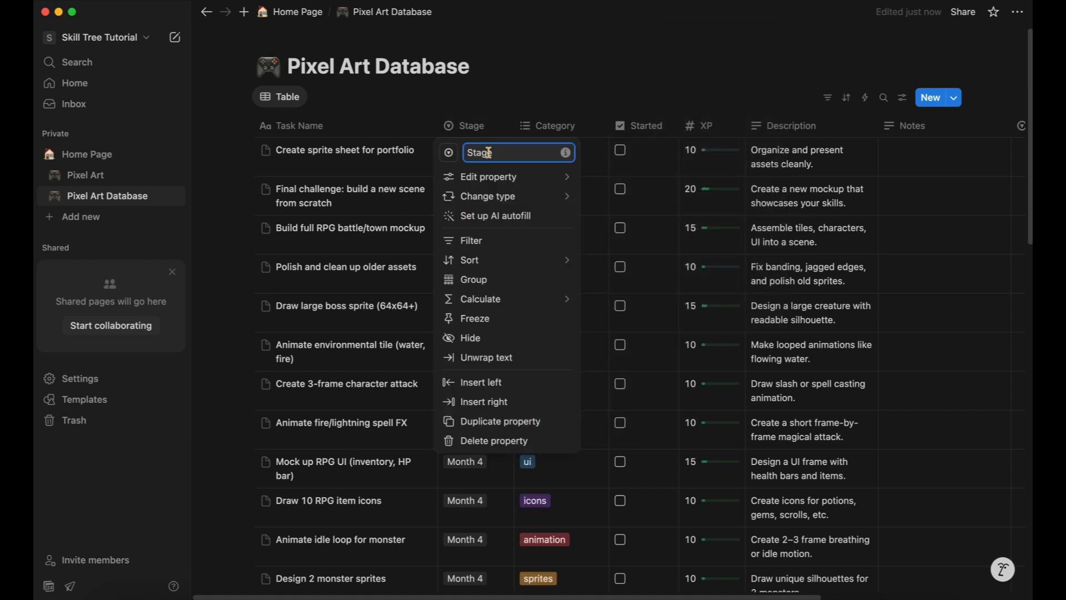
mouse_move(496, 184)
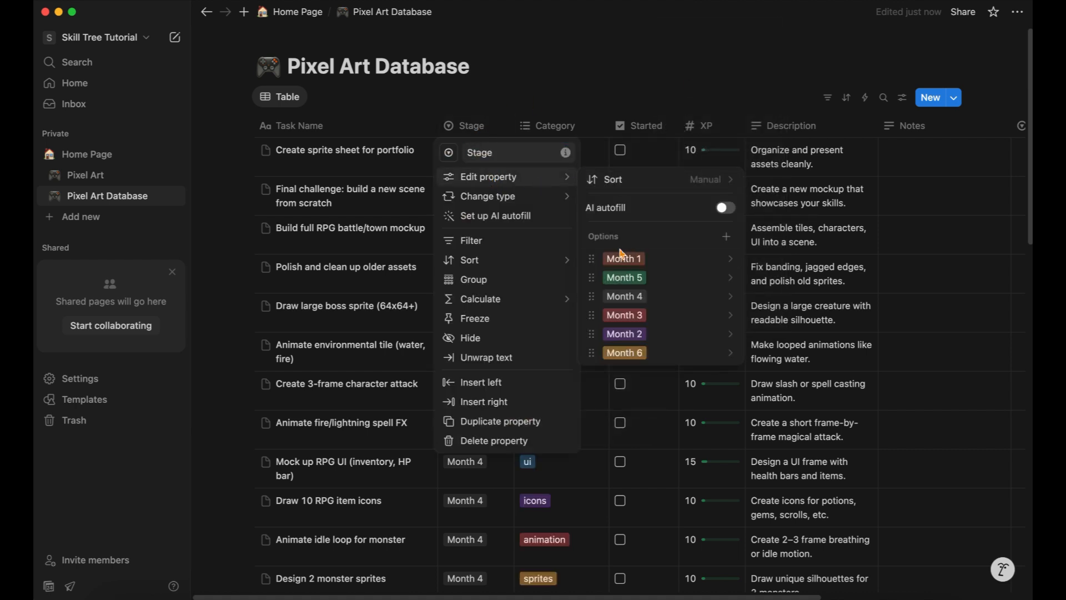
left_click_drag(591, 276, 592, 312)
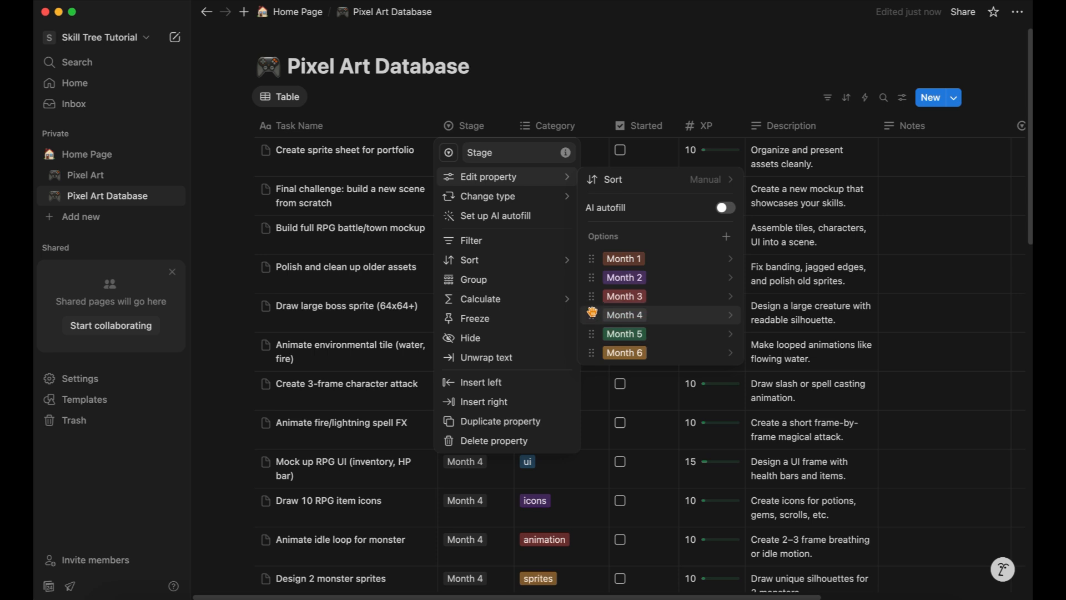
key("Escape")
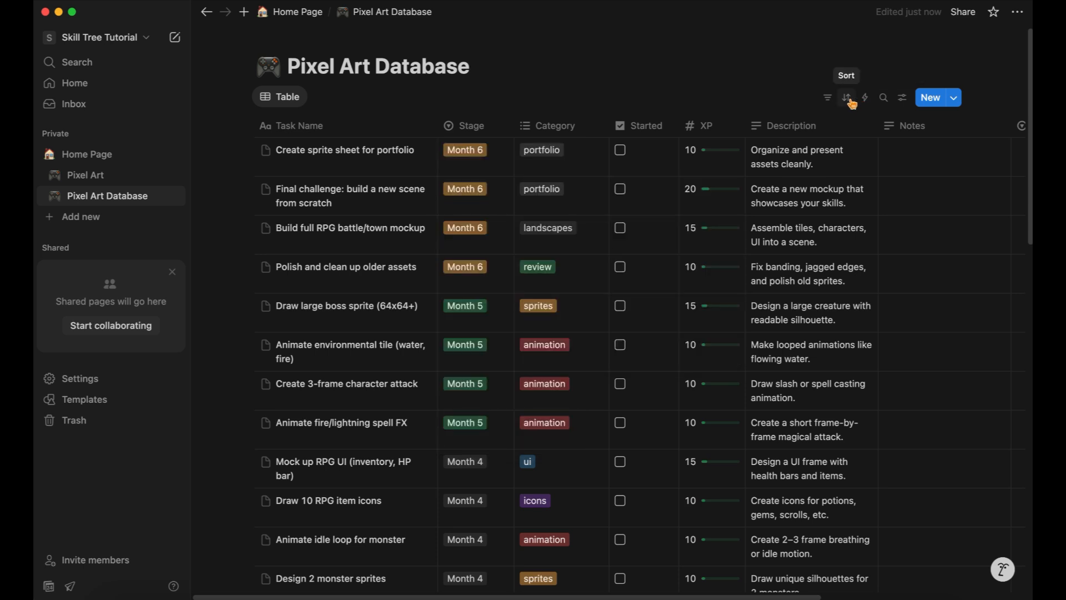
Step: Sort the Pixel Art Database by Stage in ascending order
left_click(846, 98)
left_click(876, 251)
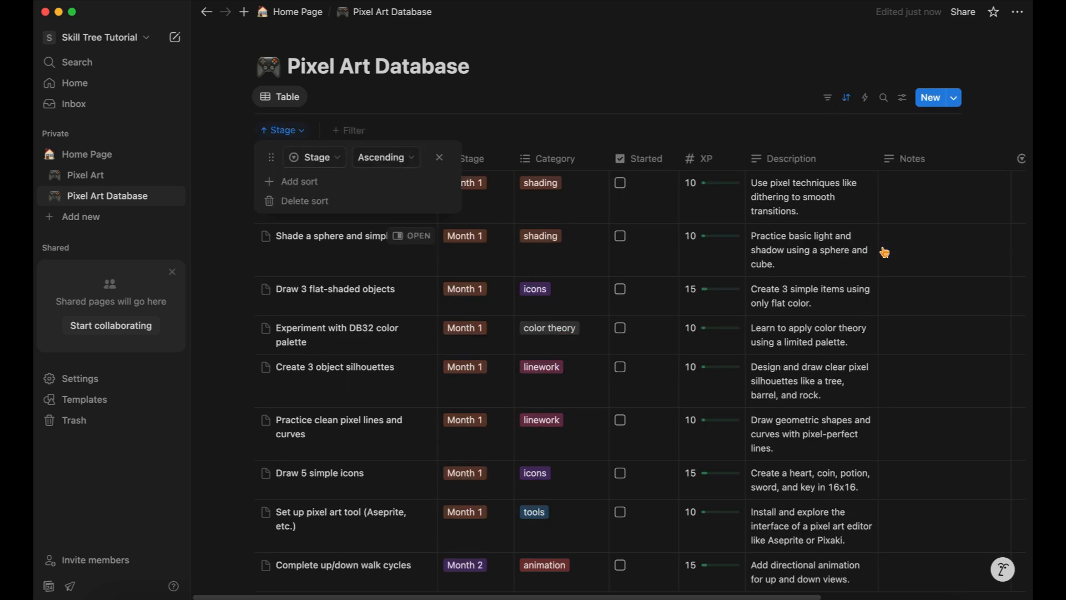
left_click(468, 195)
Step: On the Pixel Art page, insert a table view below the divider linked to the existing Pixel Art Database
left_click(83, 176)
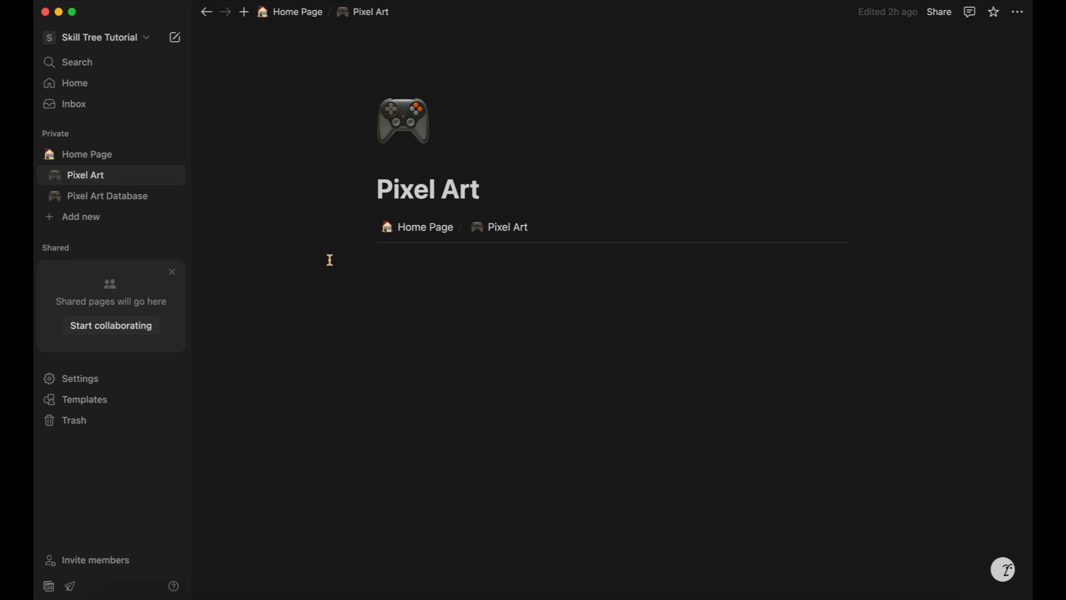
left_click(412, 264)
type("/table")
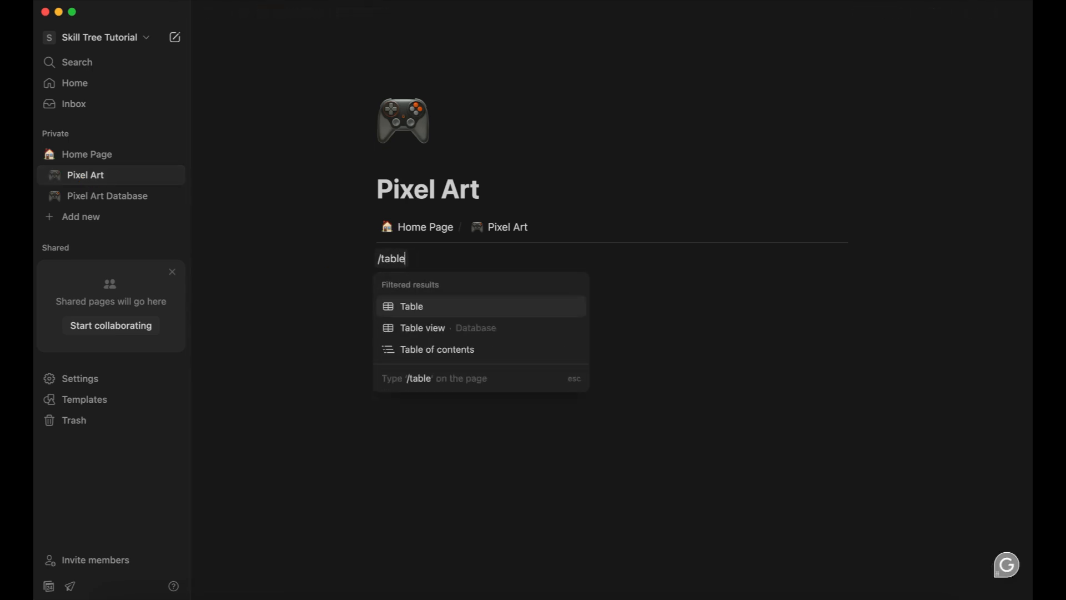
left_click(446, 338)
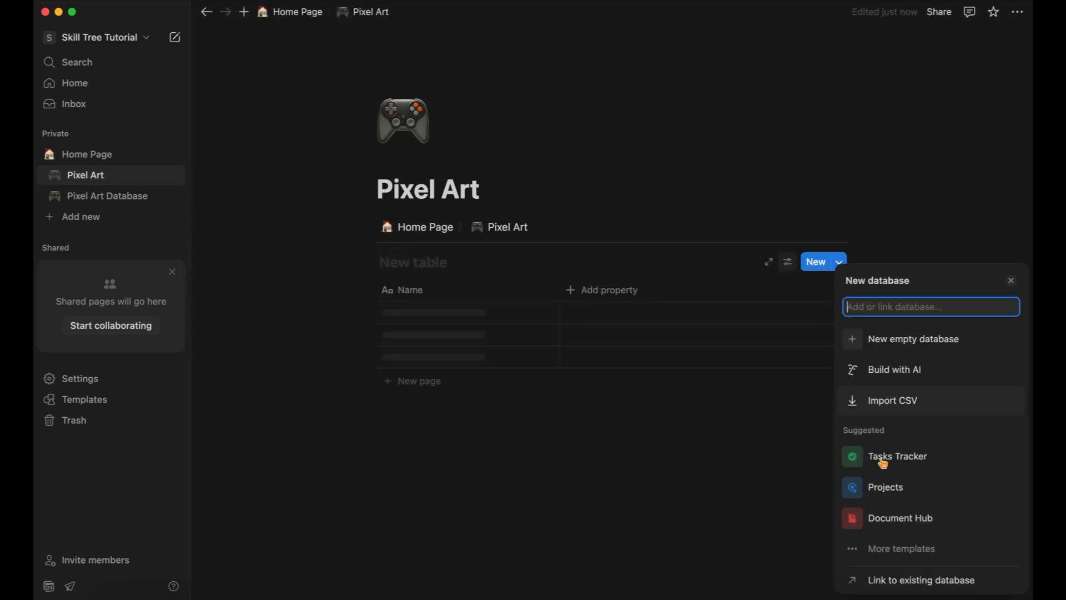
left_click(925, 583)
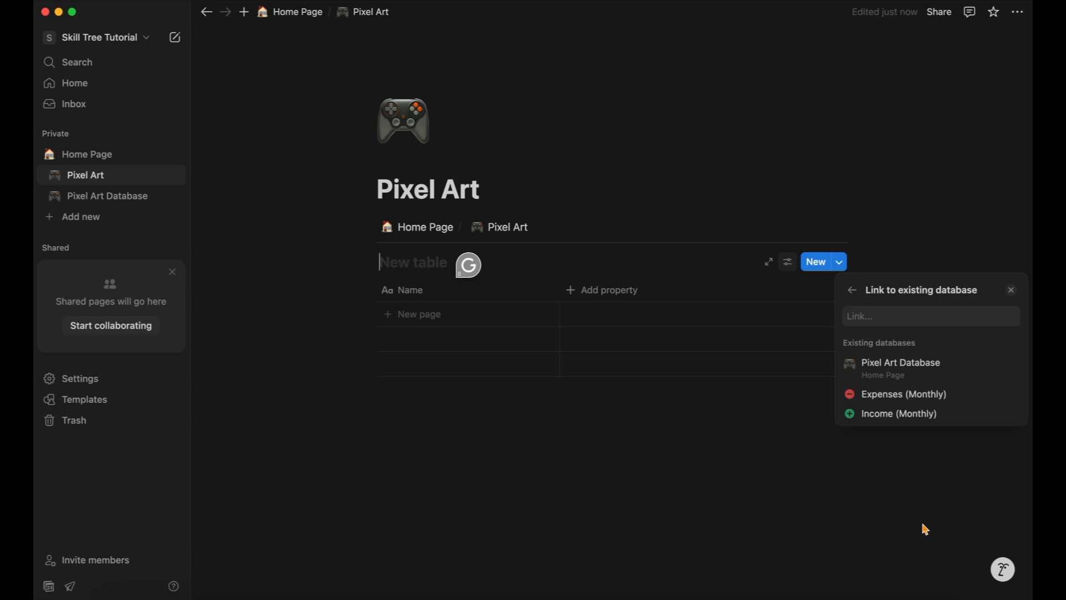
left_click(922, 363)
left_click(918, 359)
Step: Sort the linked Pixel Art Database view by Stage
left_click(708, 262)
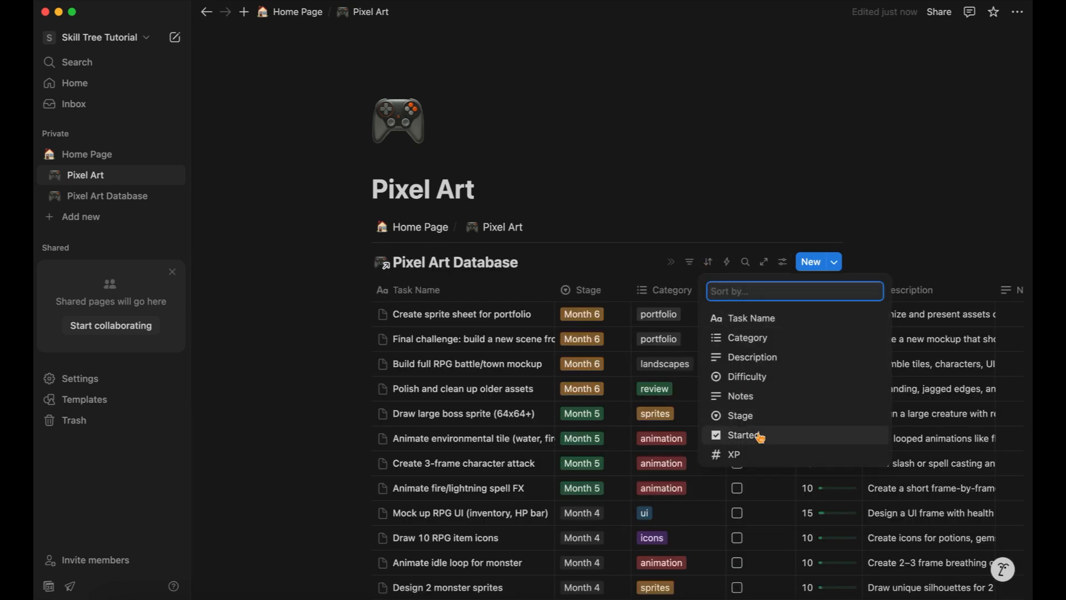
left_click(744, 416)
left_click(783, 263)
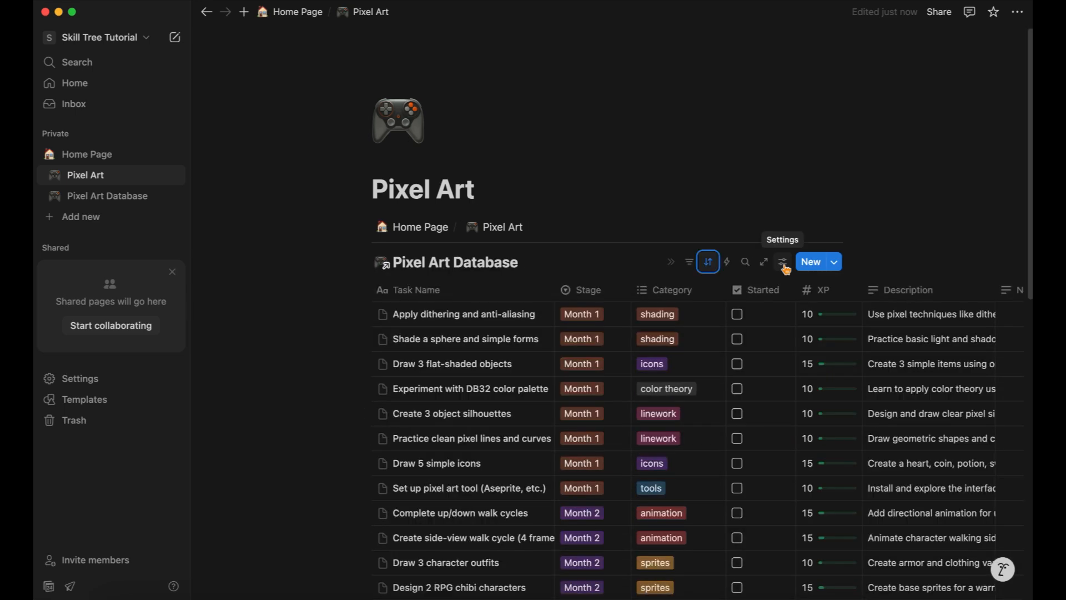
Step: Switch the linked view to a Gallery layout with cards that do not preview page content
left_click(782, 262)
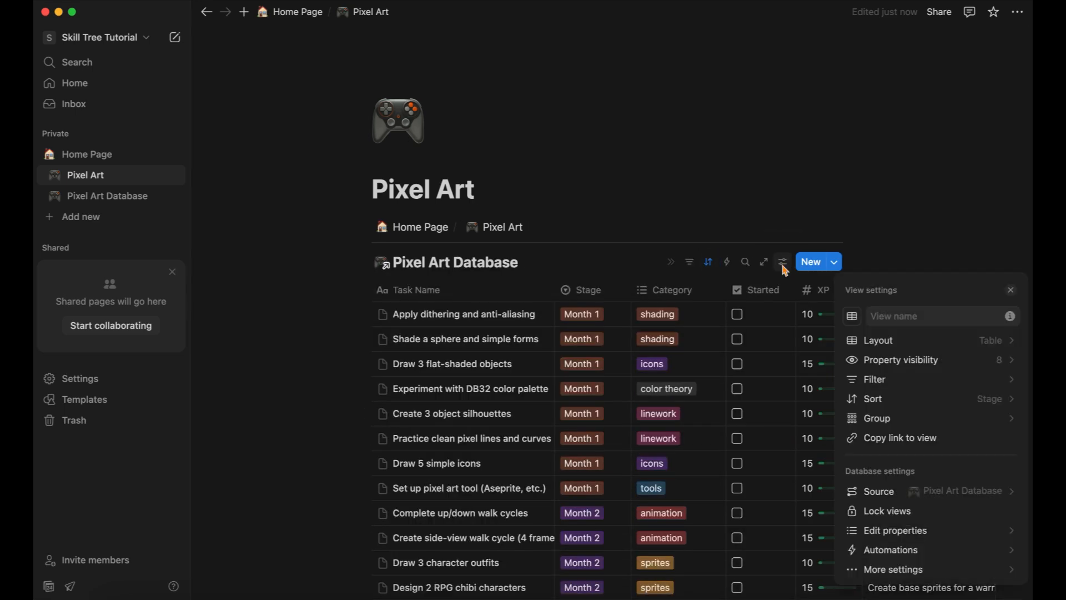
left_click(887, 341)
left_click(908, 369)
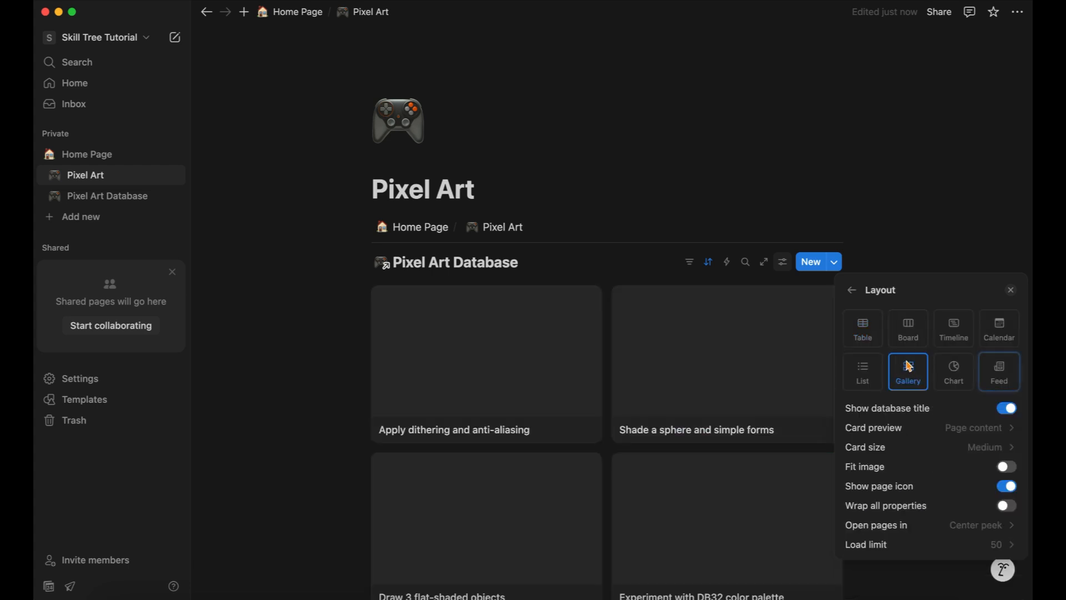
left_click(916, 432)
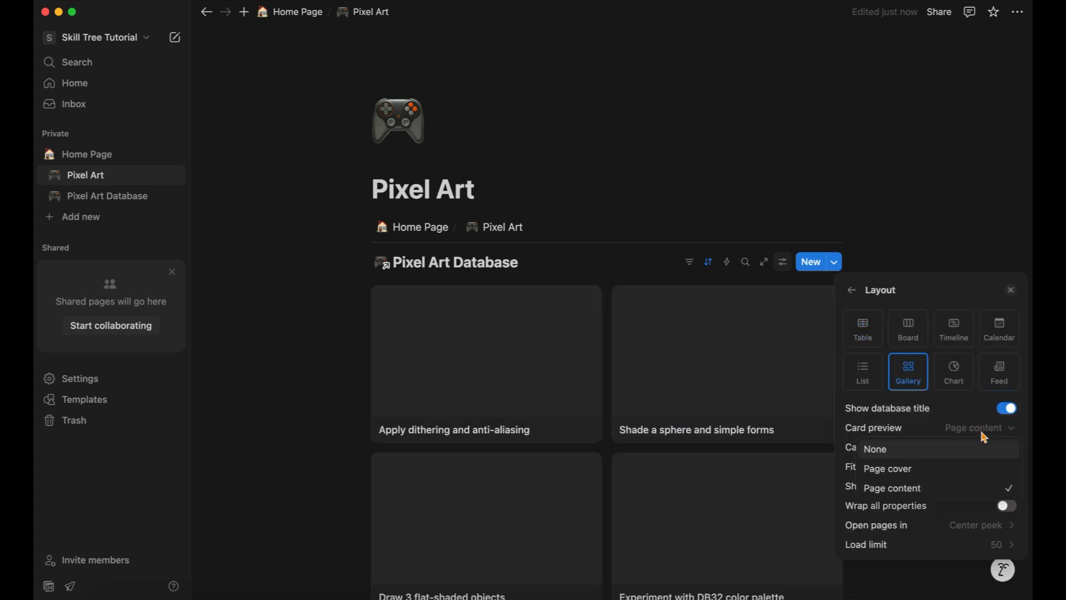
left_click(905, 468)
left_click(852, 289)
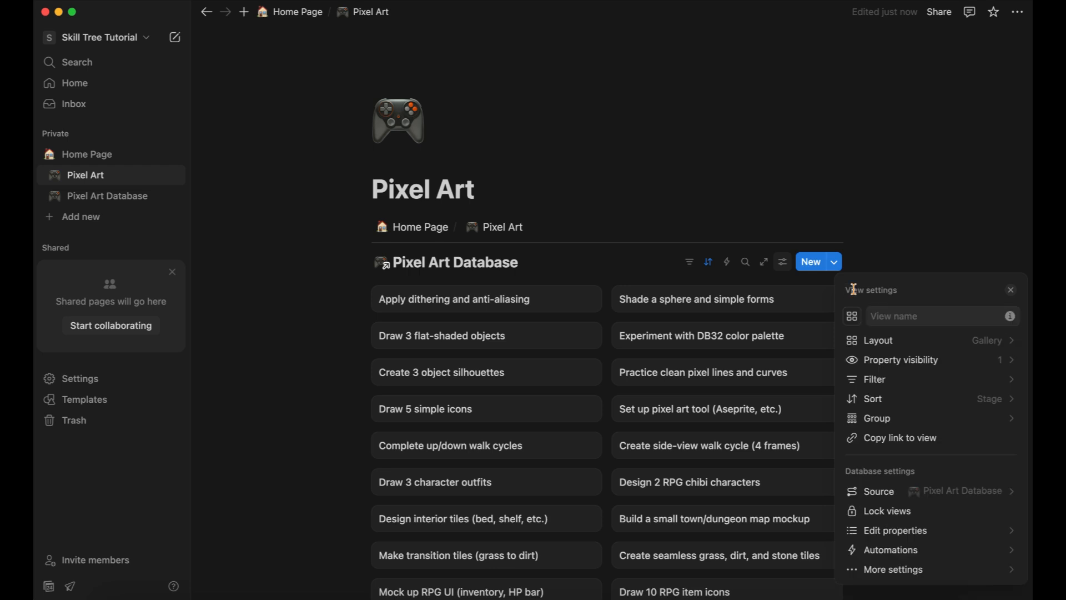
Step: Show Category, Description, Difficulty, Stage, Started and XP on the gallery cards, keeping Notes hidden
left_click(888, 360)
left_click(1008, 524)
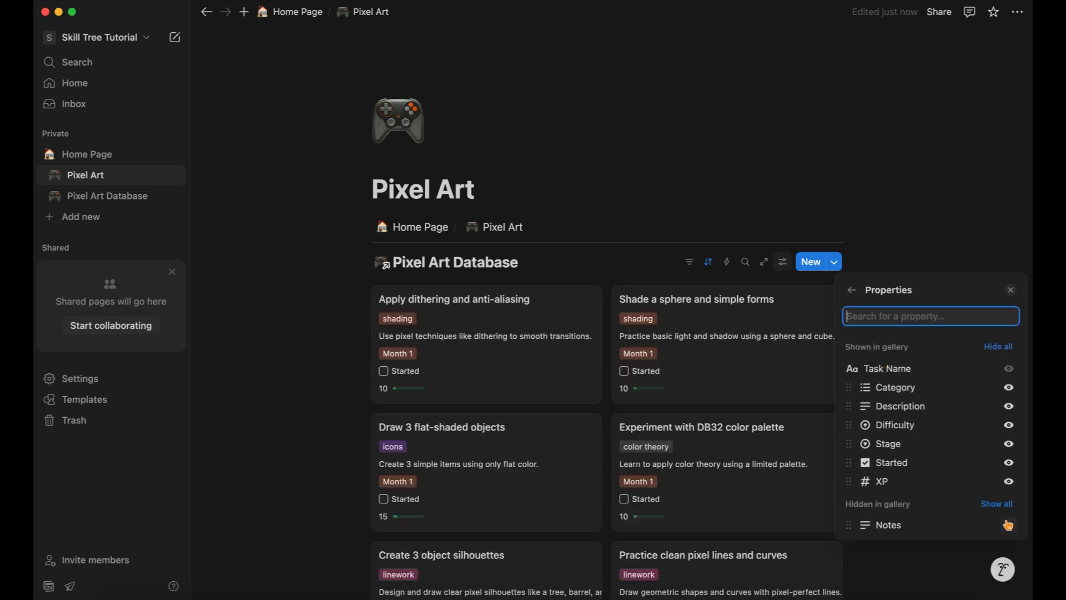
left_click(850, 290)
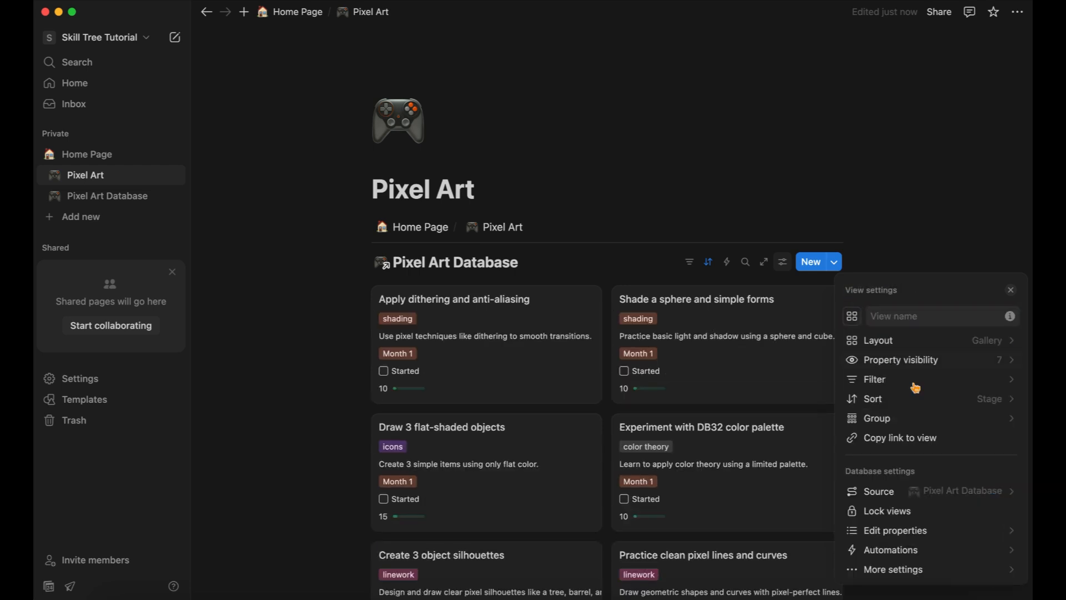
Step: Group the gallery cards by Stage and close the view settings
left_click(877, 419)
left_click(878, 465)
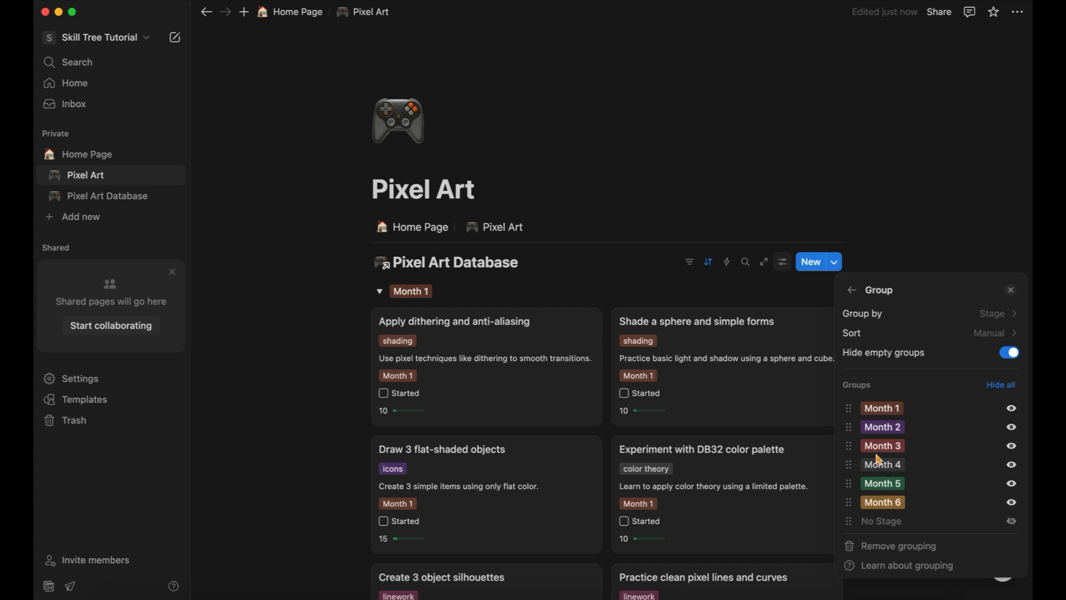
left_click(1011, 289)
Step: In the "Shade a sphere and simple forms" task, enter the notes "as;dlfj ;sadfkj;asld f" and set Difficulty to Medium
left_click(714, 383)
type("as;dlfj ;sadfkj;asld f")
left_click(418, 221)
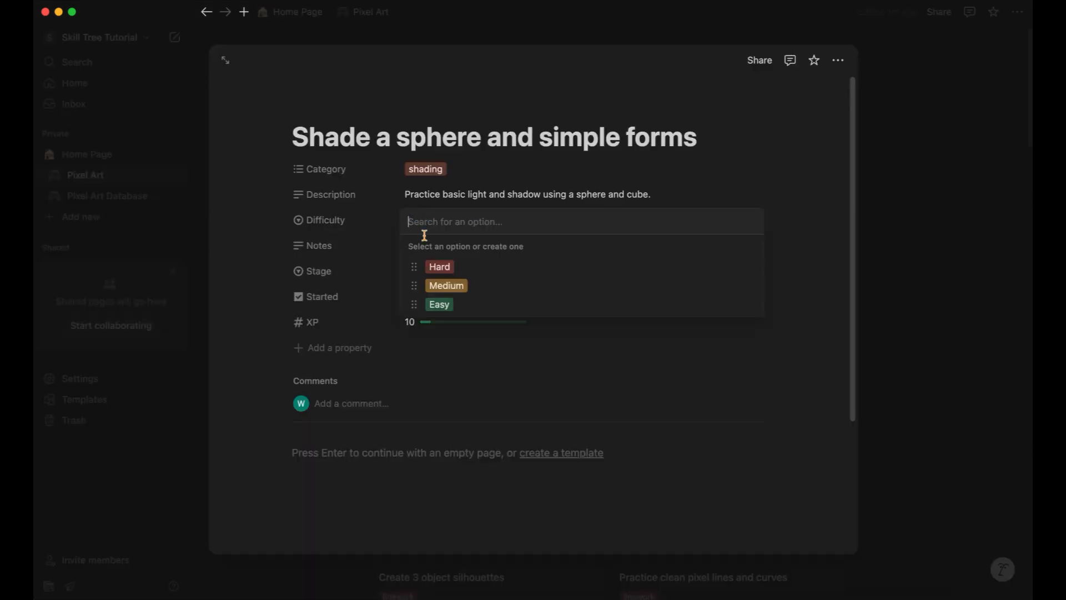
left_click(452, 286)
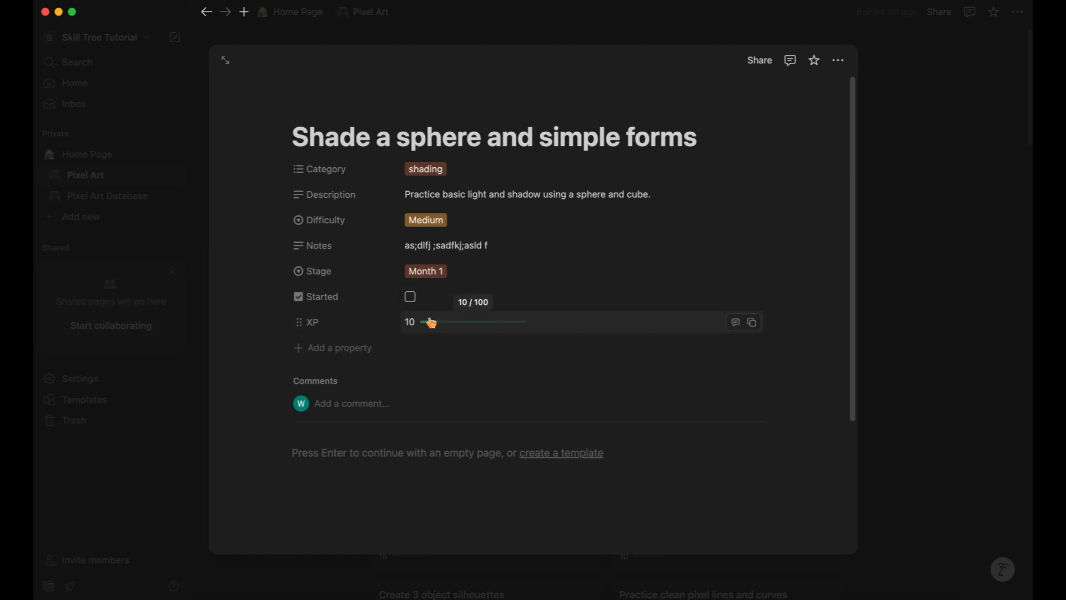
Step: Mark the "Shade a sphere and simple forms" task as started, set its XP to 50, and close the task
left_click(410, 297)
left_click(436, 331)
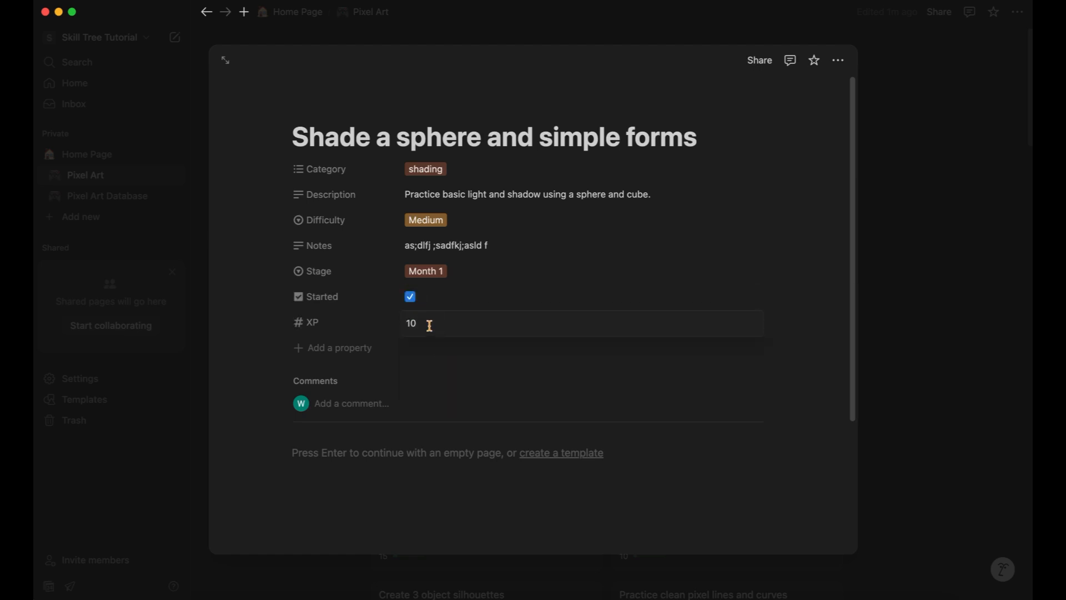
type("50")
key("Return")
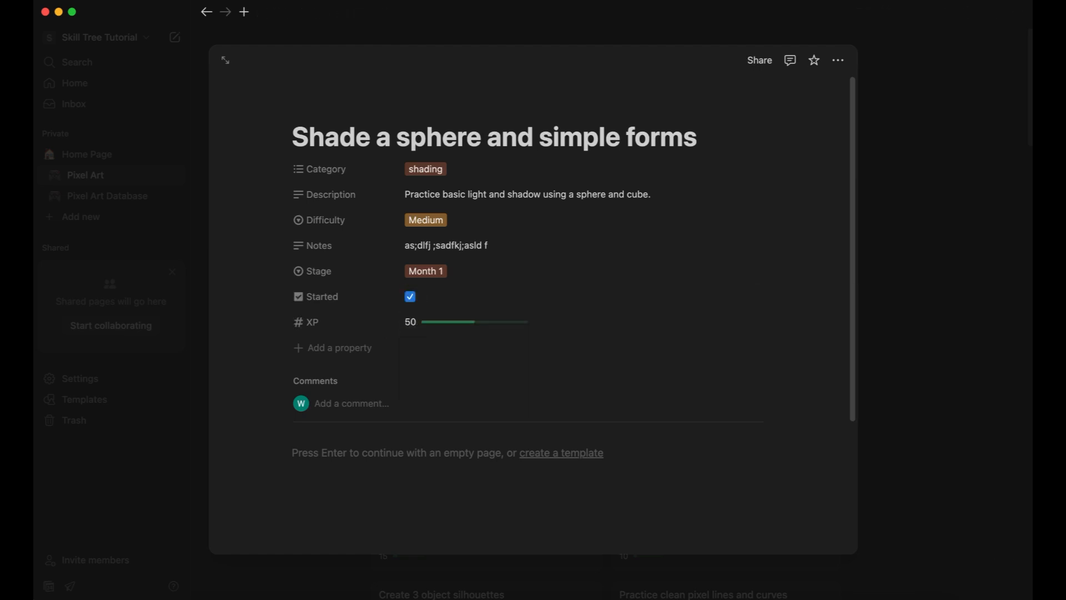
left_click(890, 337)
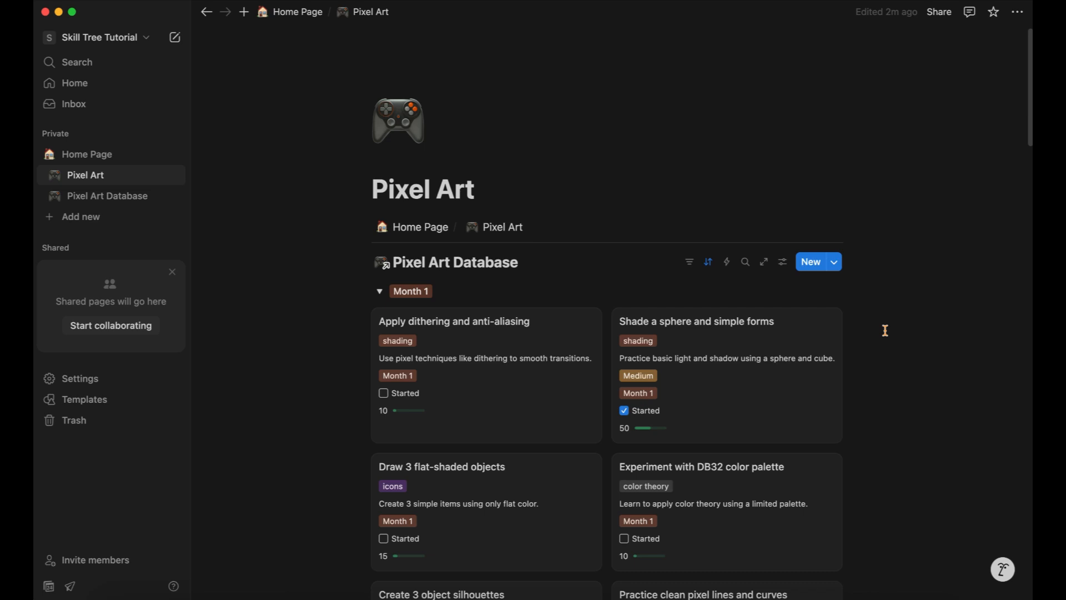
Step: Set the Pixel Art page to full width and look through the gallery down to the Month 6 group
scroll(885, 331, "down", 3)
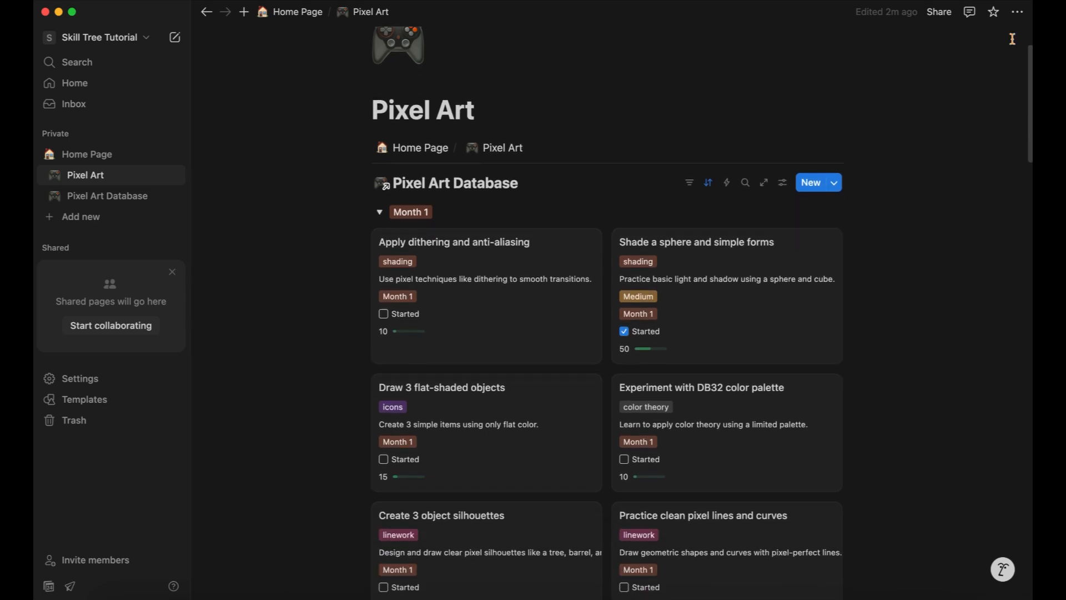
left_click(1017, 11)
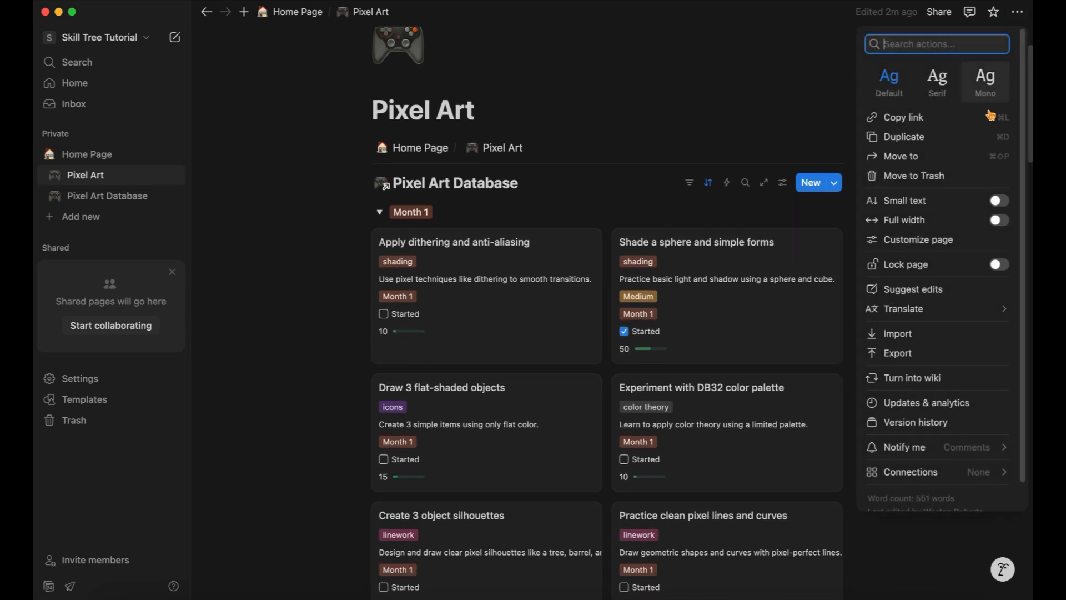
left_click(973, 220)
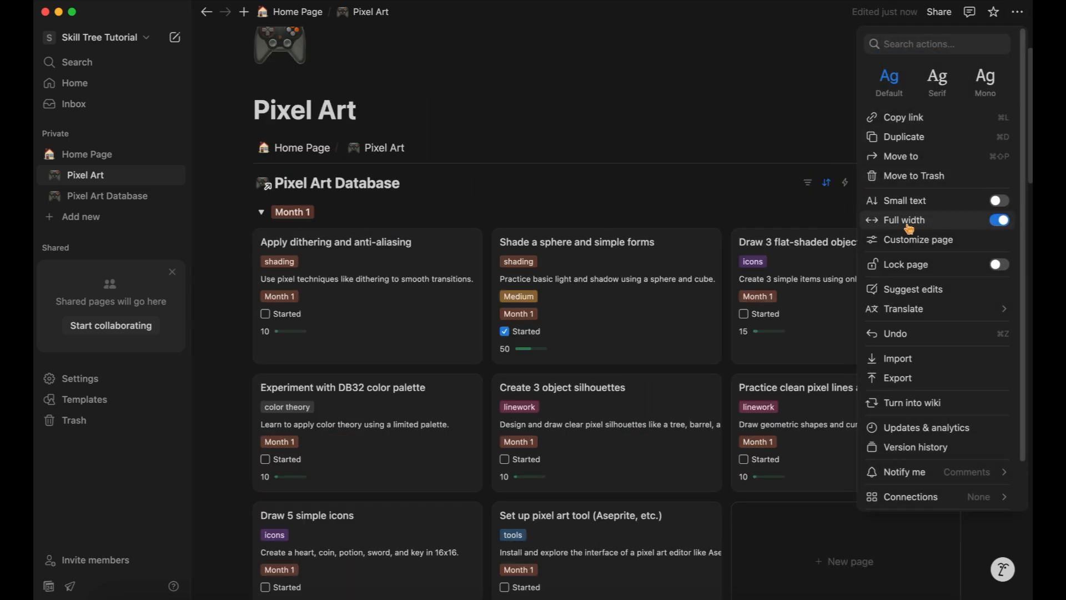
left_click(653, 218)
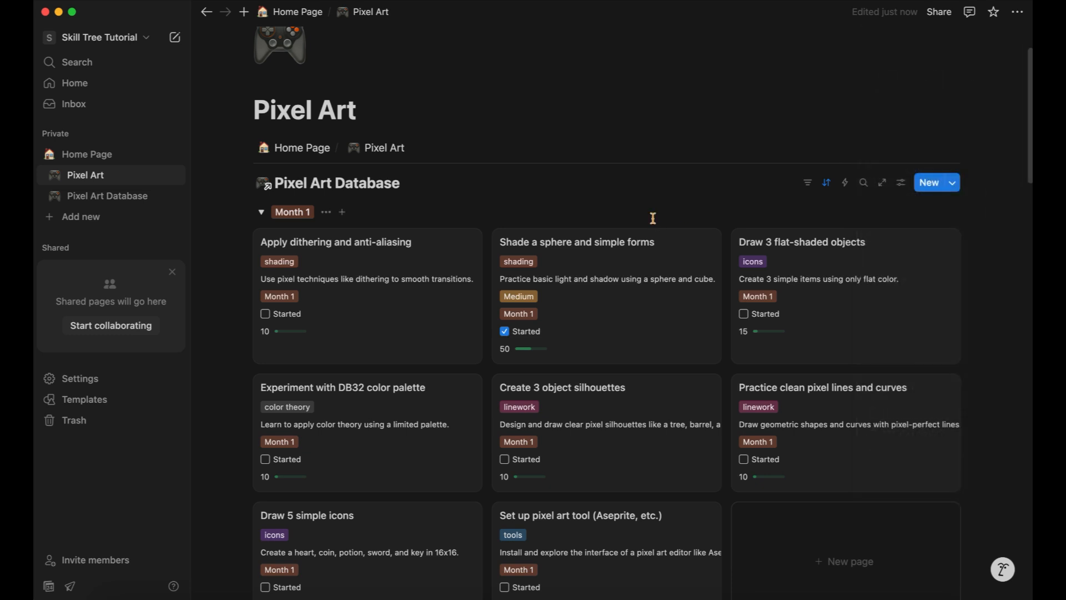
scroll(653, 218, "down", 20)
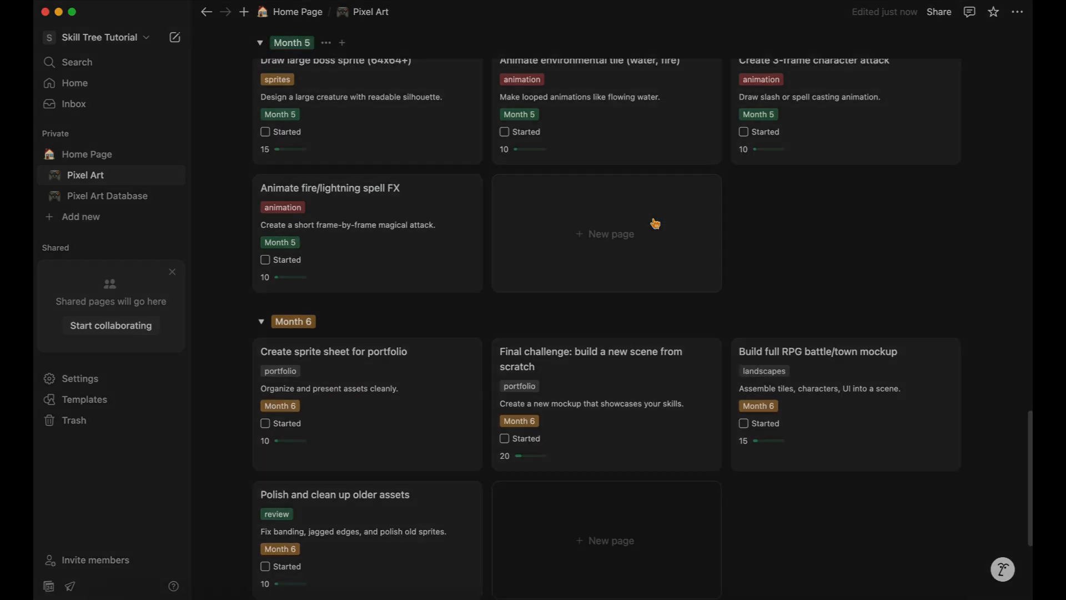